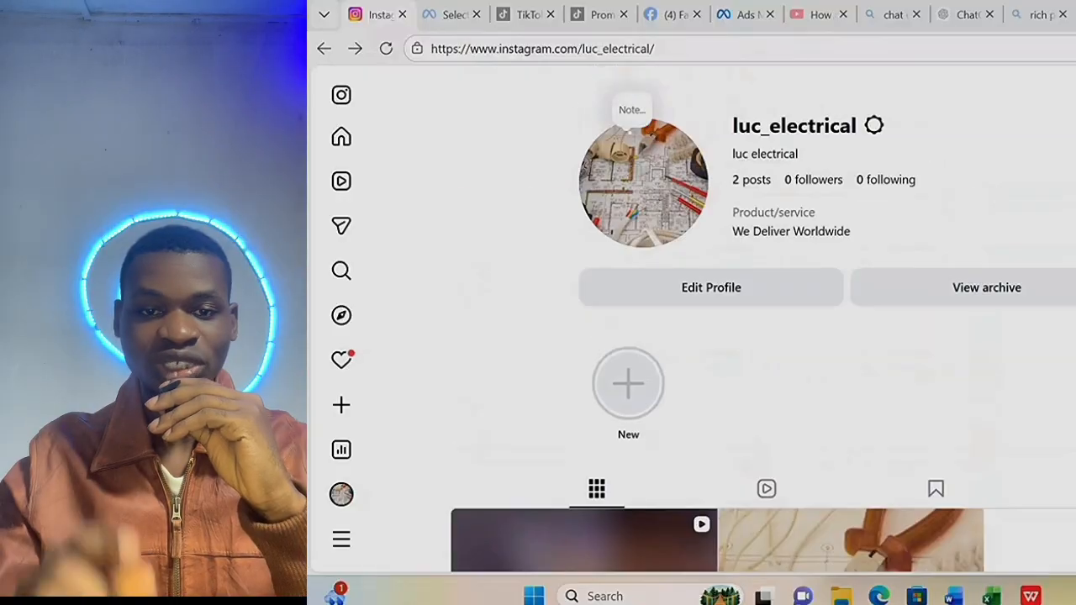
Start boosting the reel and choose to continue with a Facebook ad account.
scroll(729, 305, "down", 3)
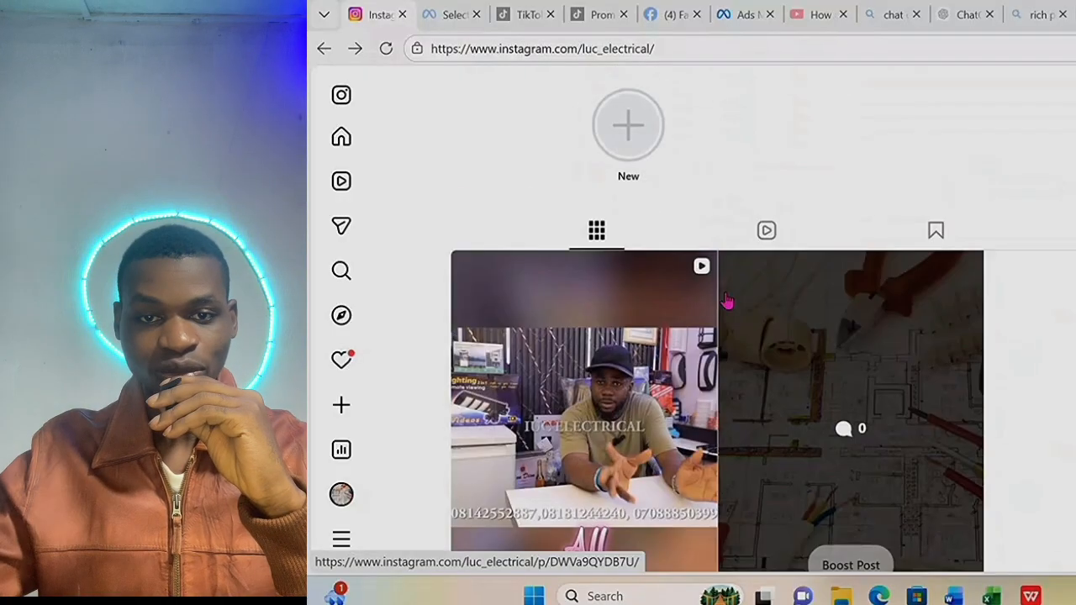
scroll(1048, 361, "down", 2)
mouse_move(540, 365)
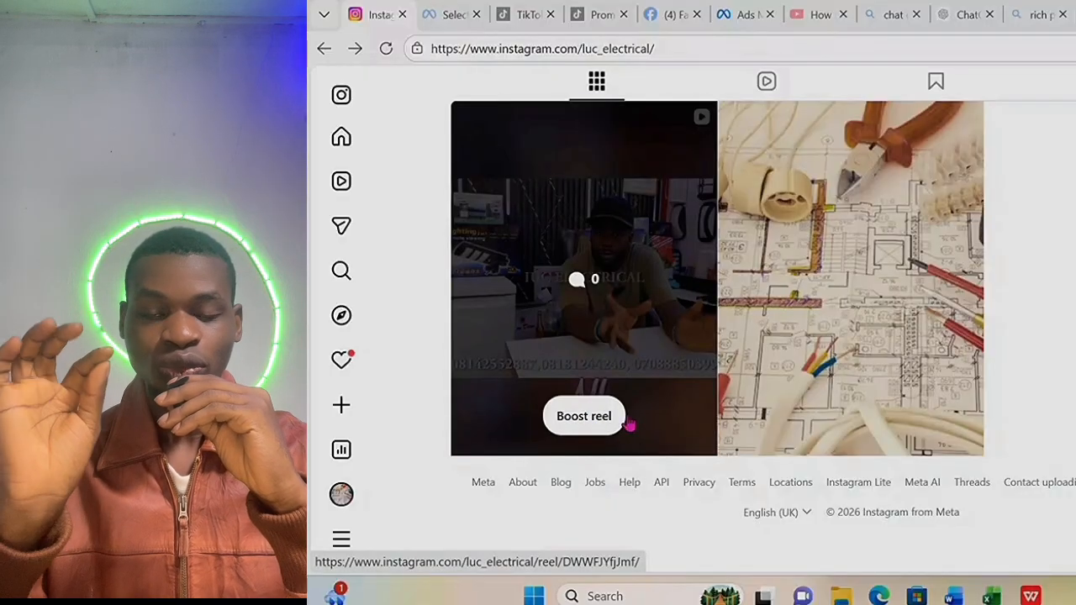
left_click(589, 422)
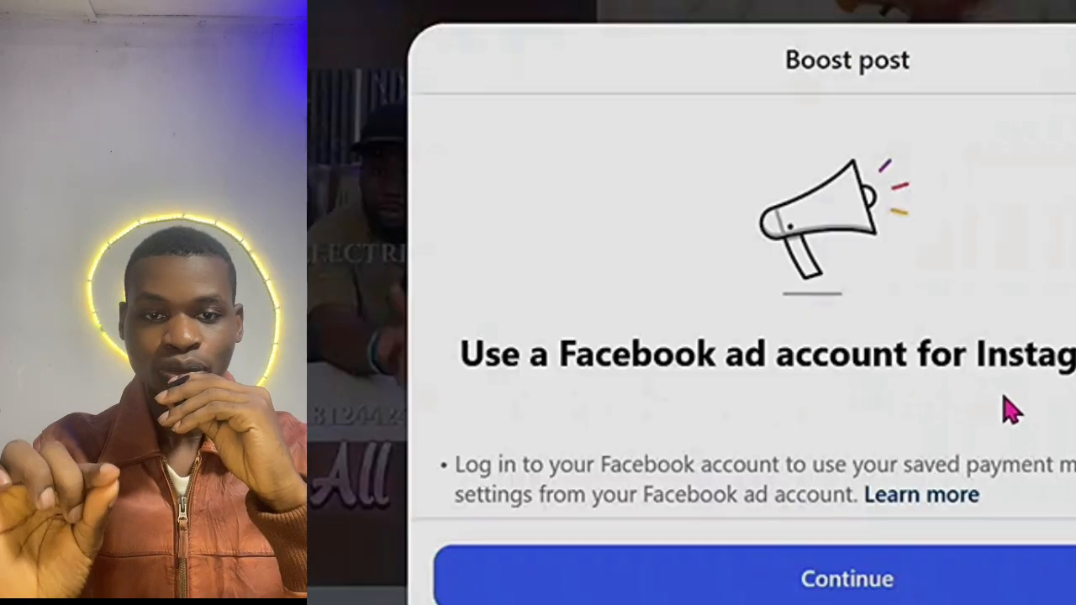
scroll(1038, 421, "down", 3)
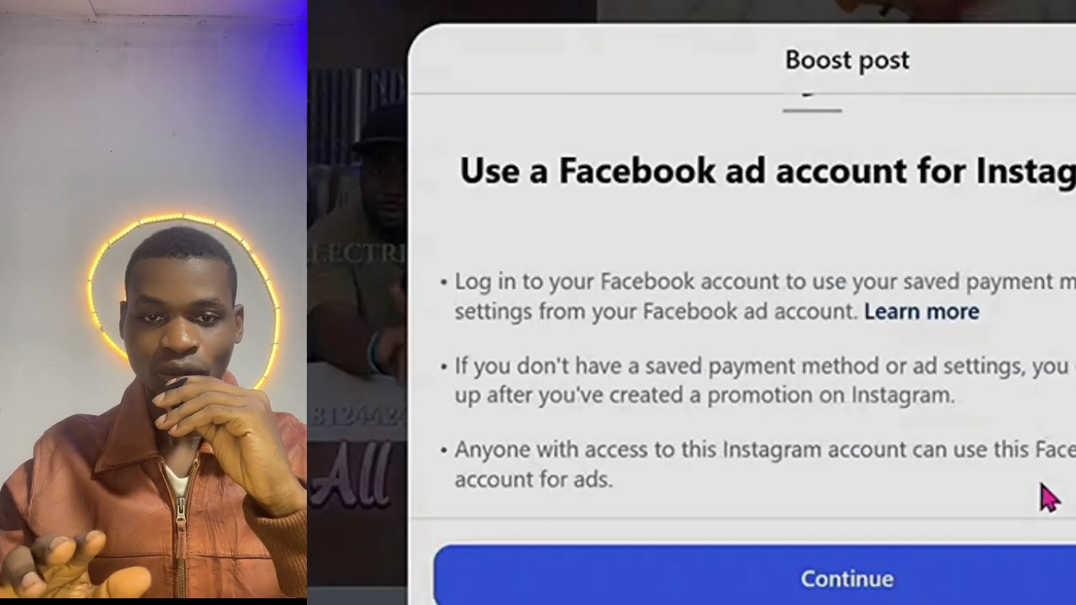
left_click(807, 595)
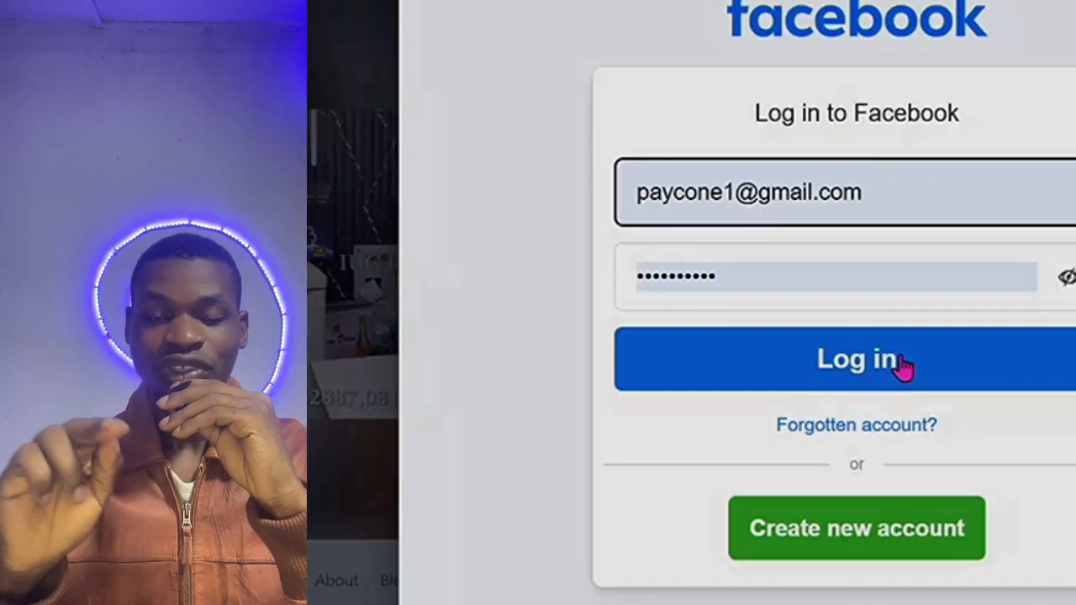
Log in to Facebook with the saved credentials and allow Instagram to use the account.
left_click(901, 358)
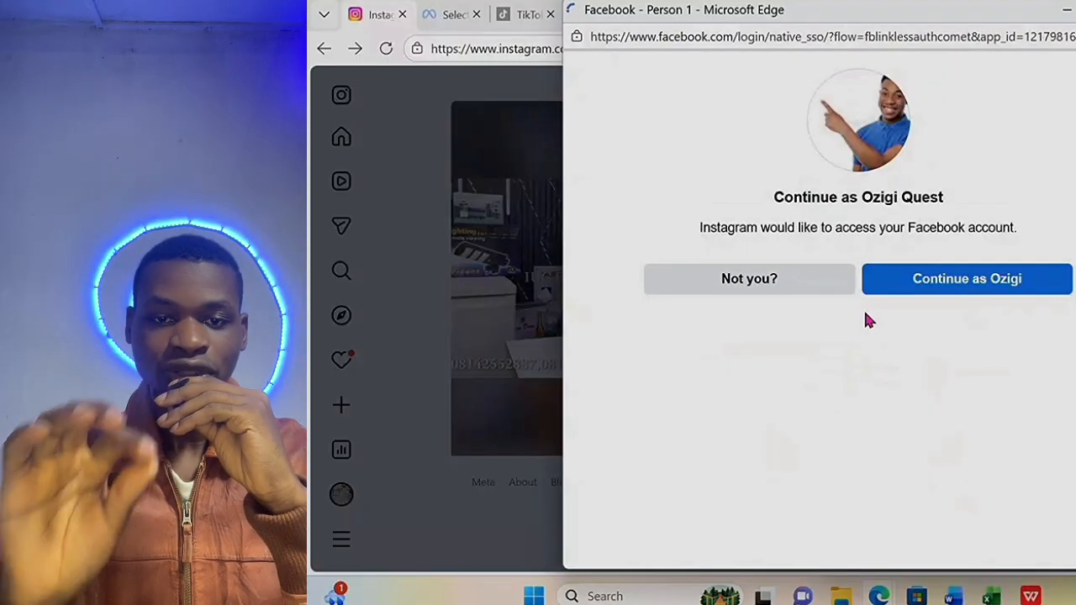
left_click(960, 288)
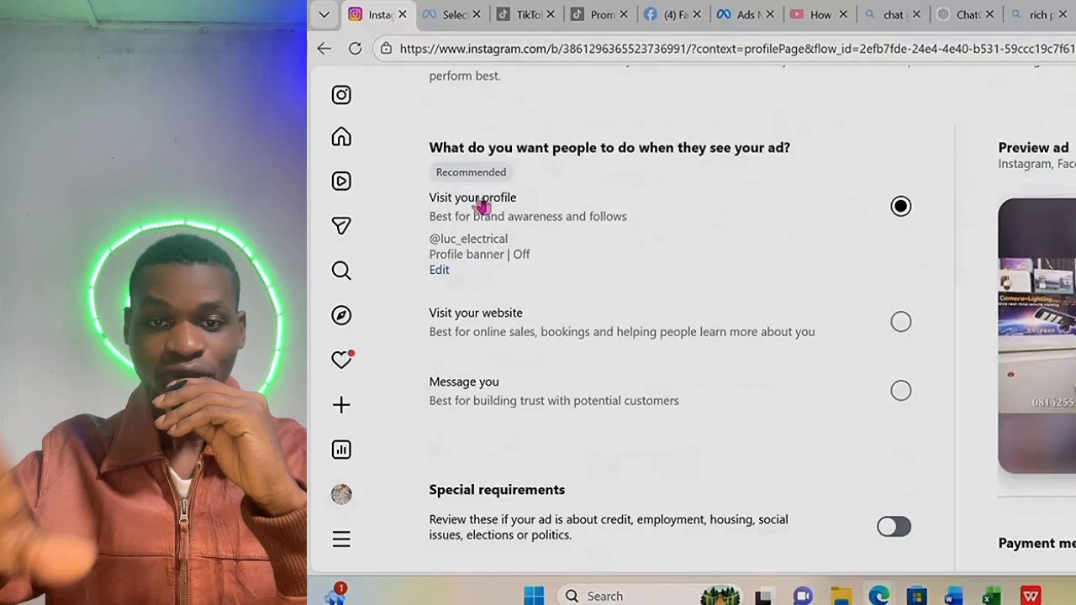
scroll(630, 177, "up", 2)
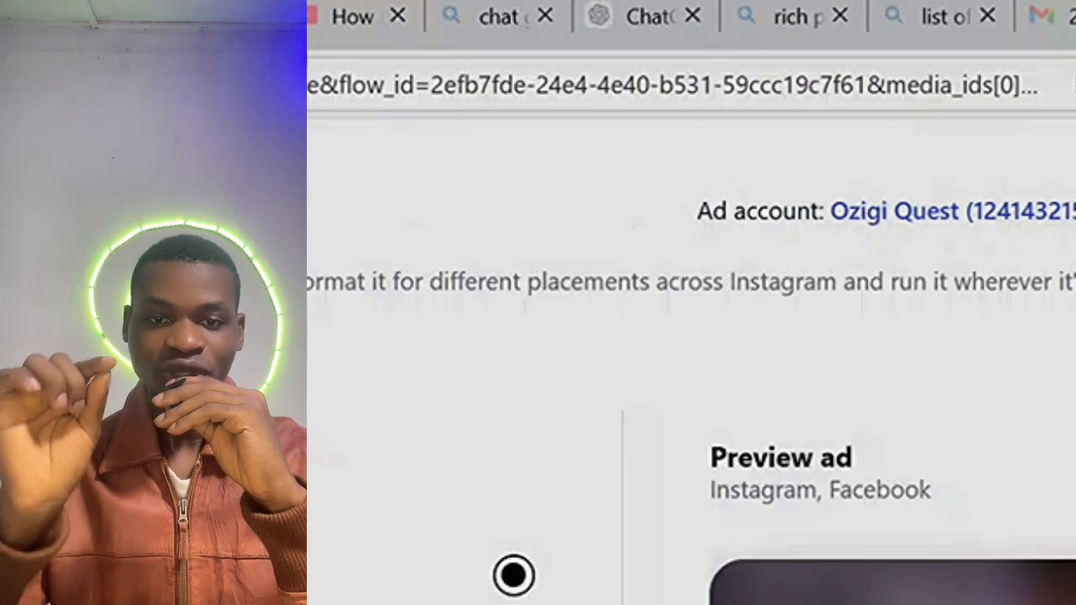
left_click_drag(1073, 215, 631, 228)
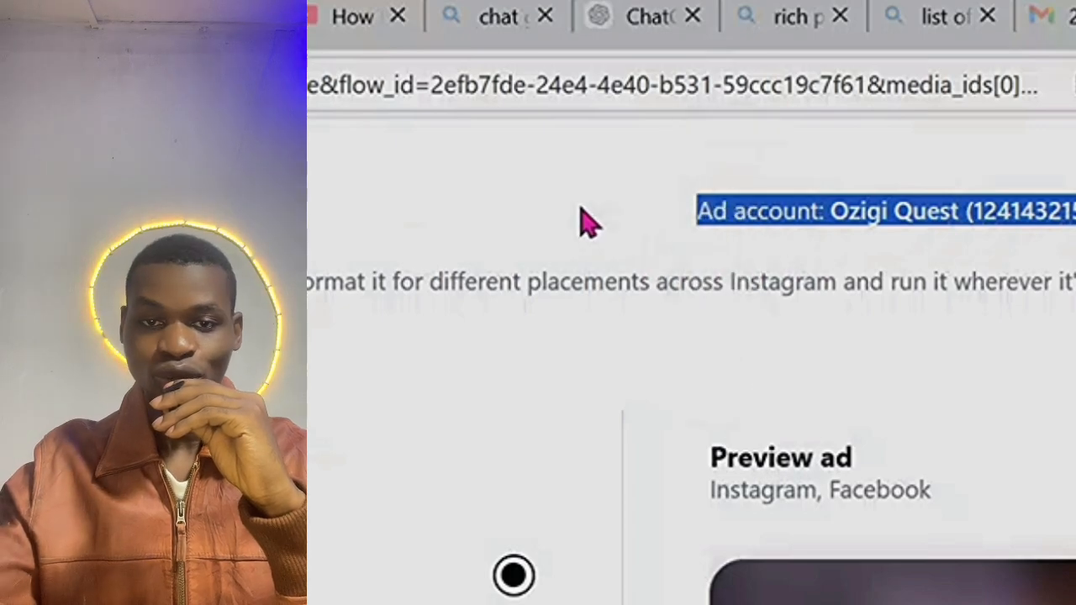
left_click(683, 242)
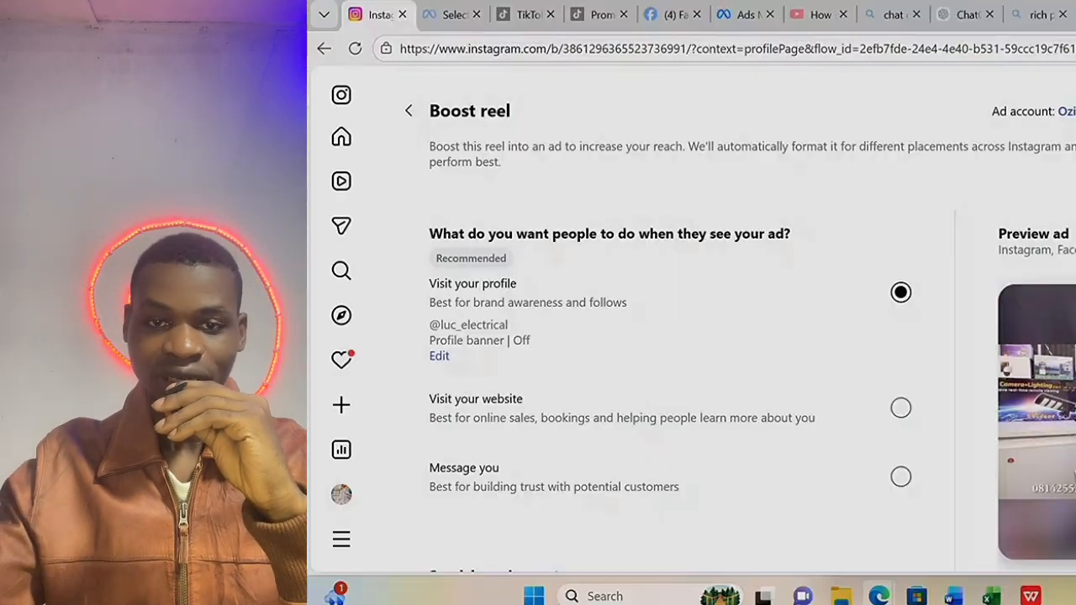
scroll(1033, 240, "down", 2)
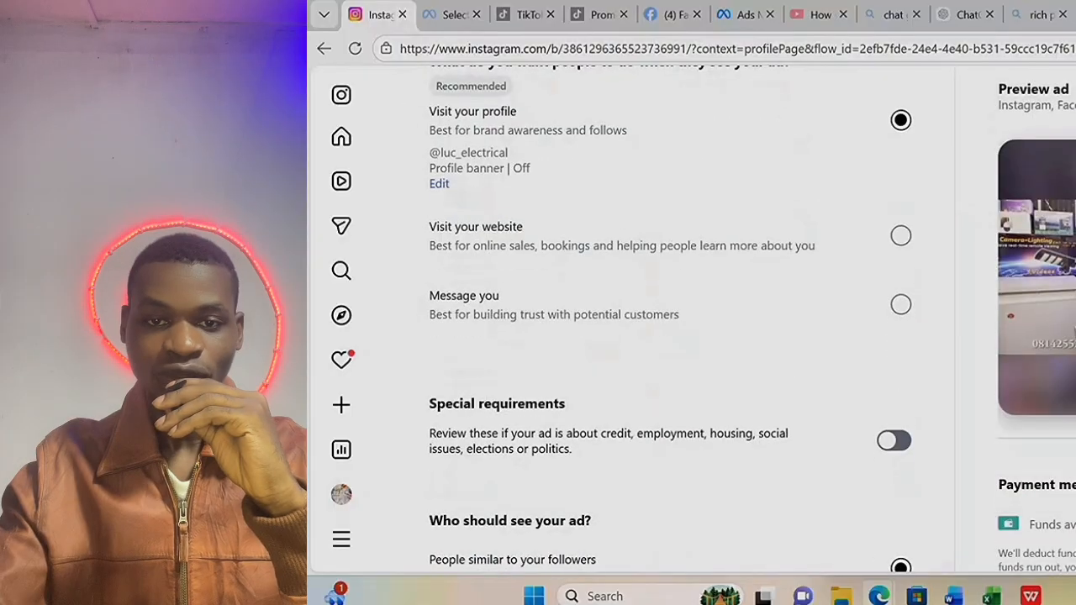
scroll(661, 240, "up", 2)
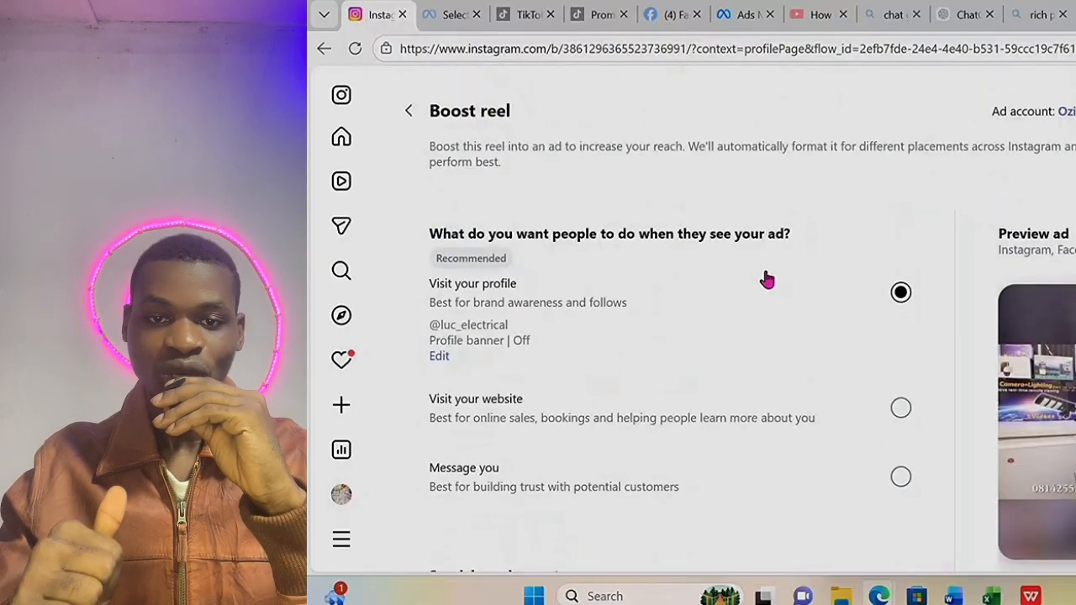
scroll(767, 280, "down", 1)
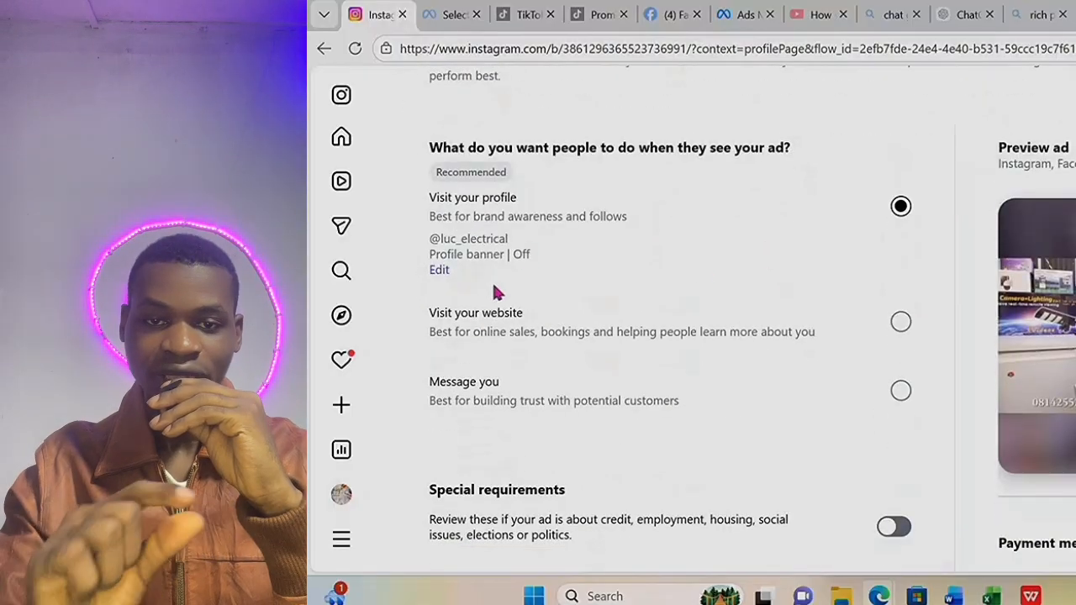
scroll(572, 286, "down", 1)
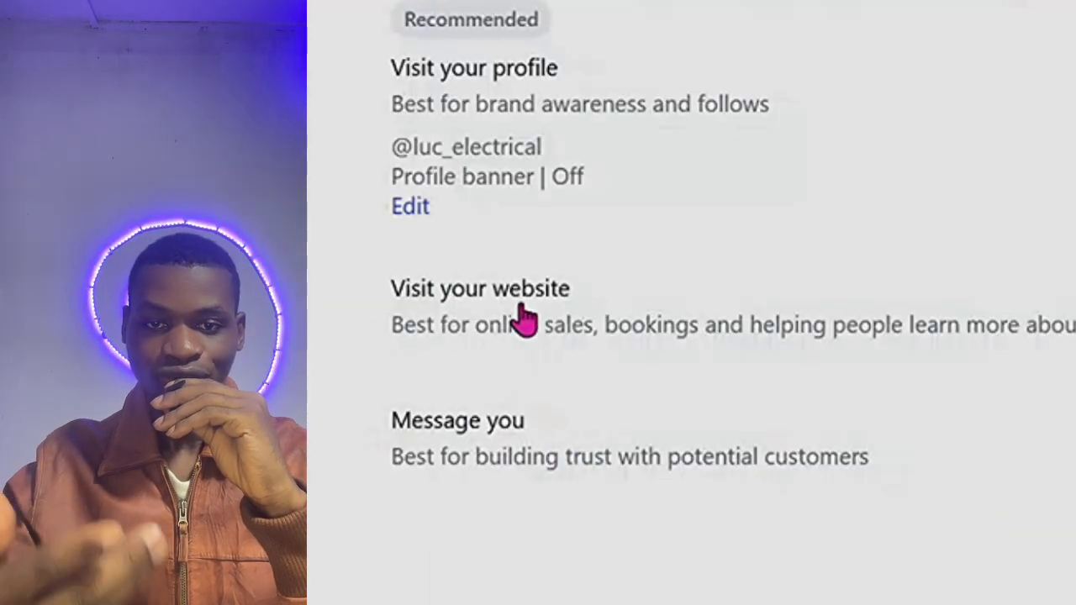
scroll(778, 336, "up", 4)
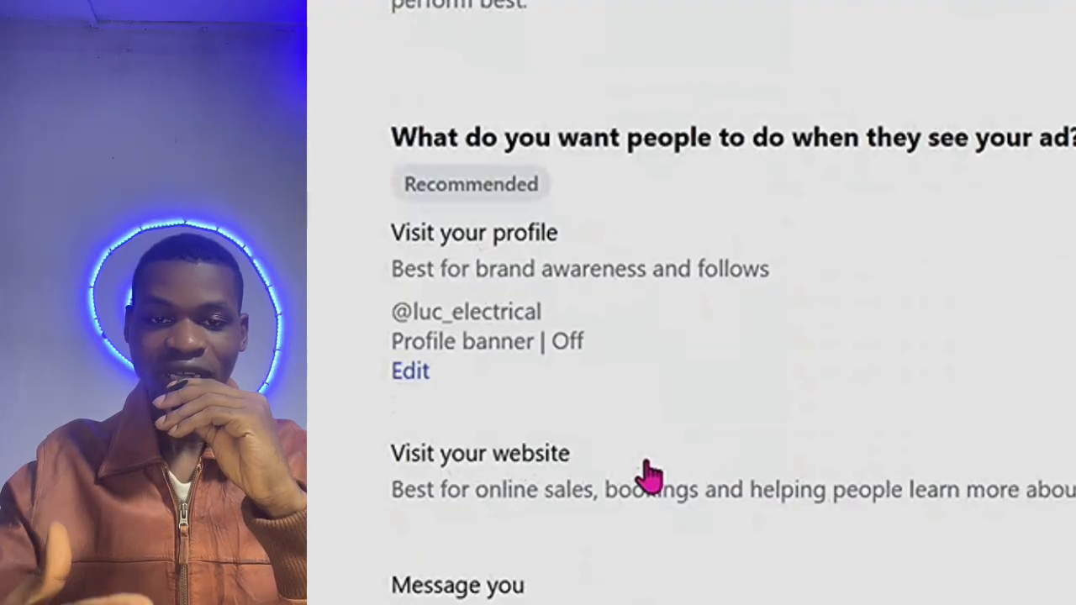
Set the ad goal to Message you, saving WhatsApp as the messaging destination.
left_click(902, 393)
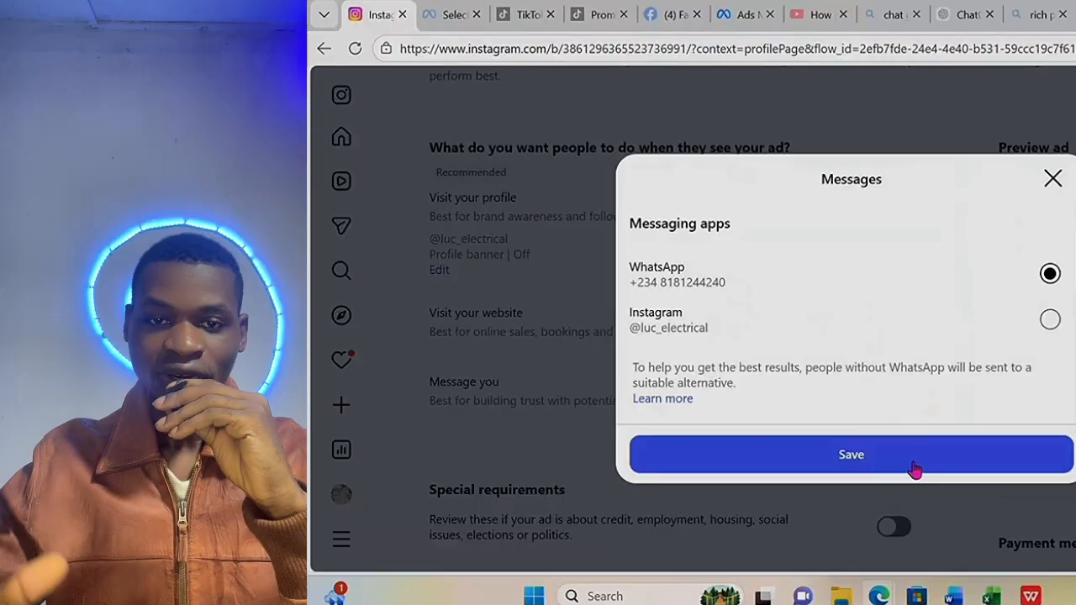
left_click(975, 593)
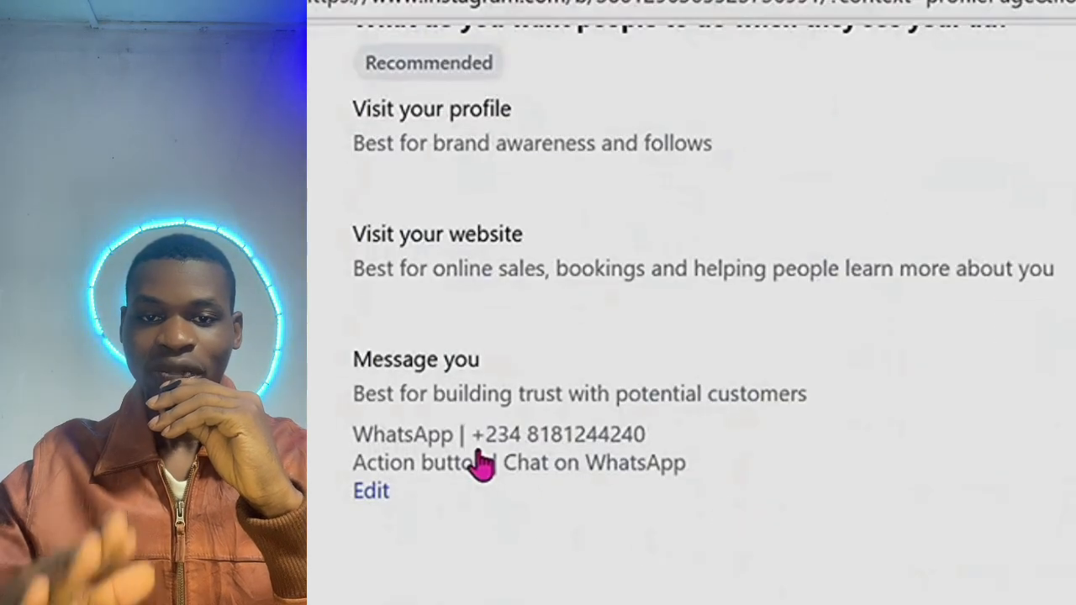
scroll(897, 413, "down", 3)
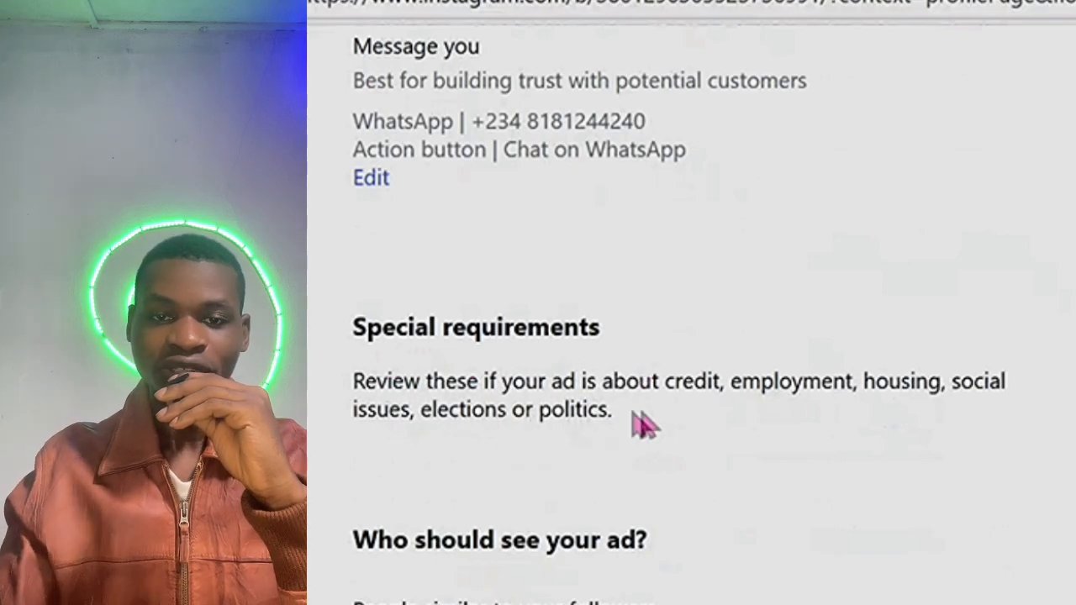
scroll(833, 440, "down", 3)
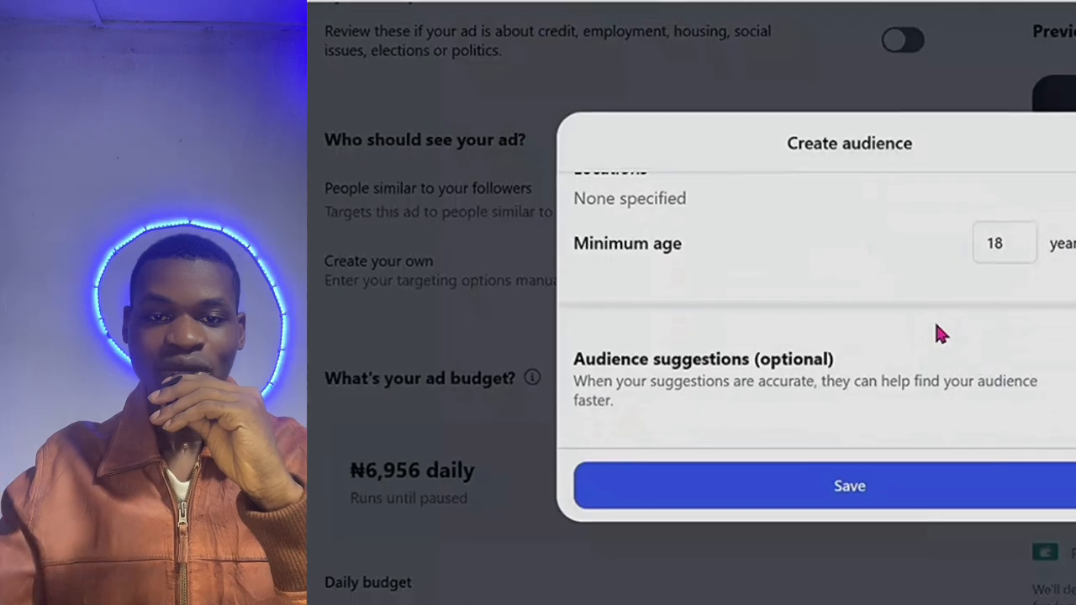
Scroll through the custom audience form, reviewing the Locations and Minimum age sections.
scroll(935, 331, "up", 5)
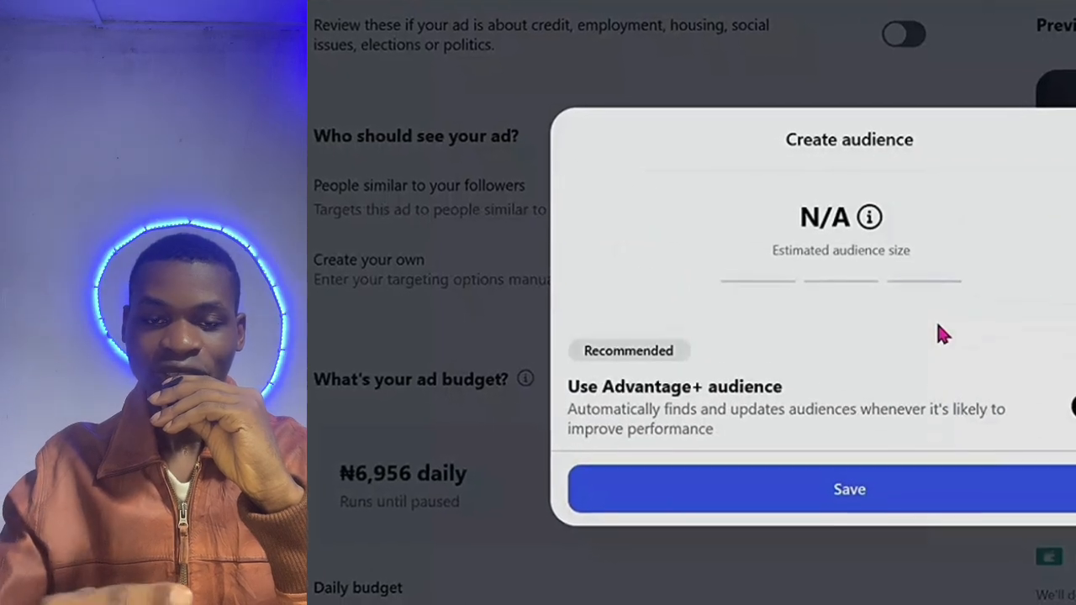
scroll(940, 333, "down", 2)
scroll(938, 331, "down", 3)
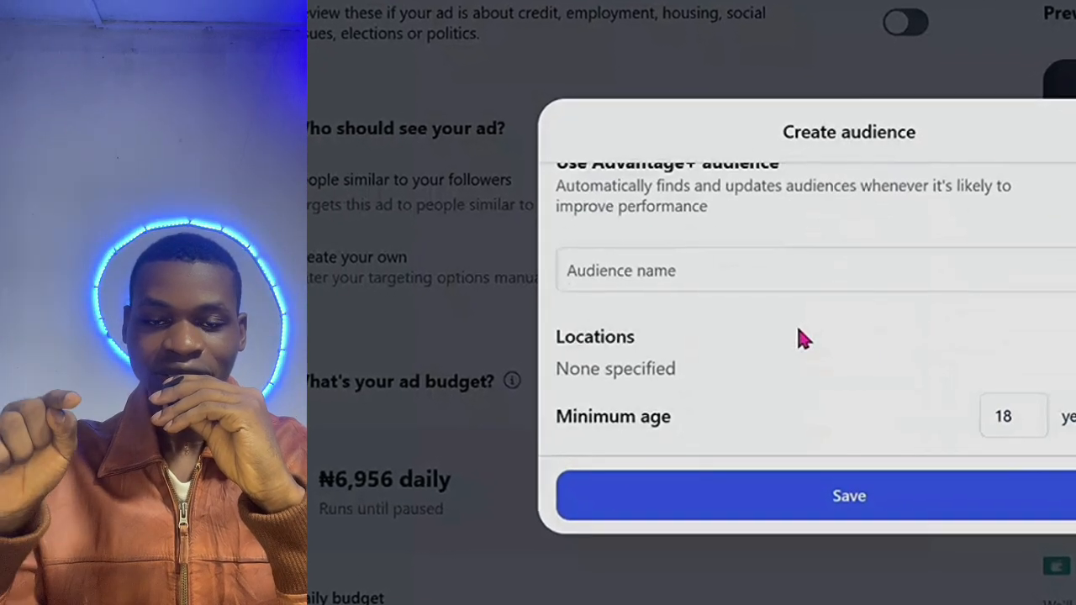
scroll(800, 337, "down", 2)
scroll(797, 328, "up", 5)
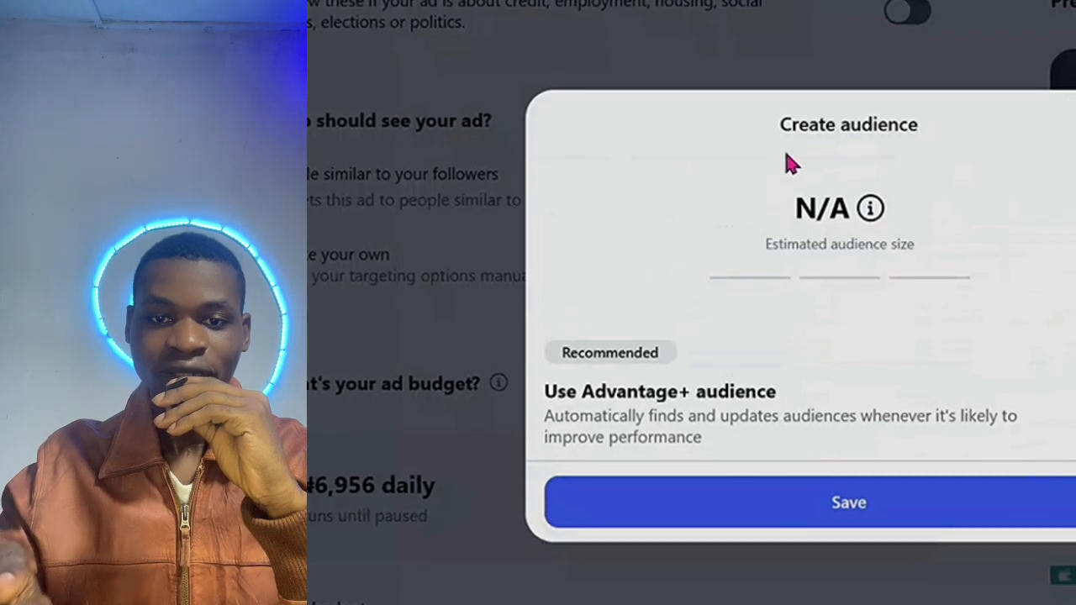
scroll(889, 315, "down", 5)
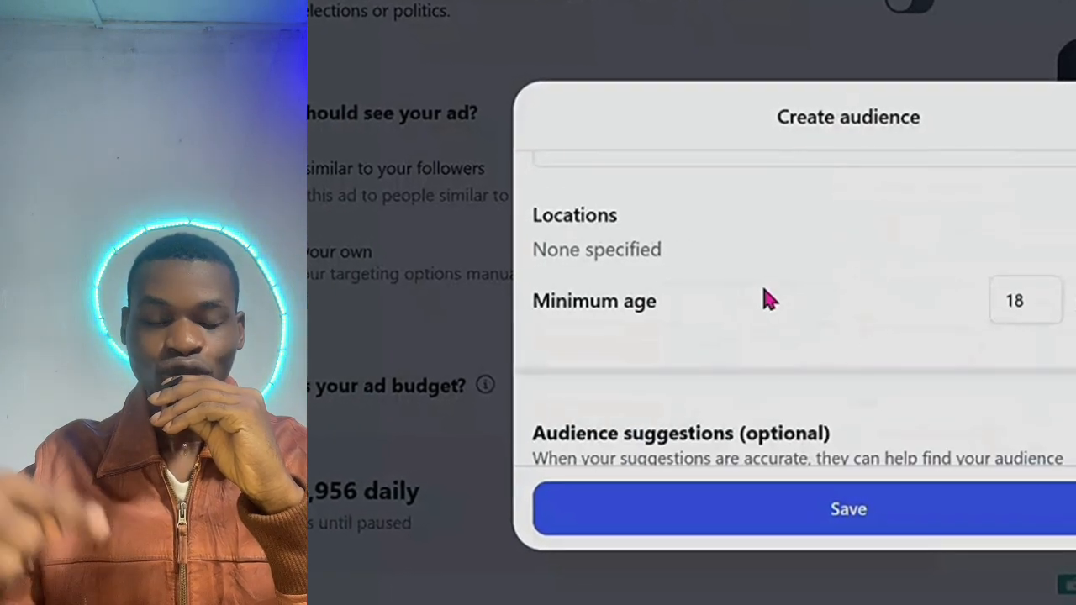
scroll(757, 303, "up", 3)
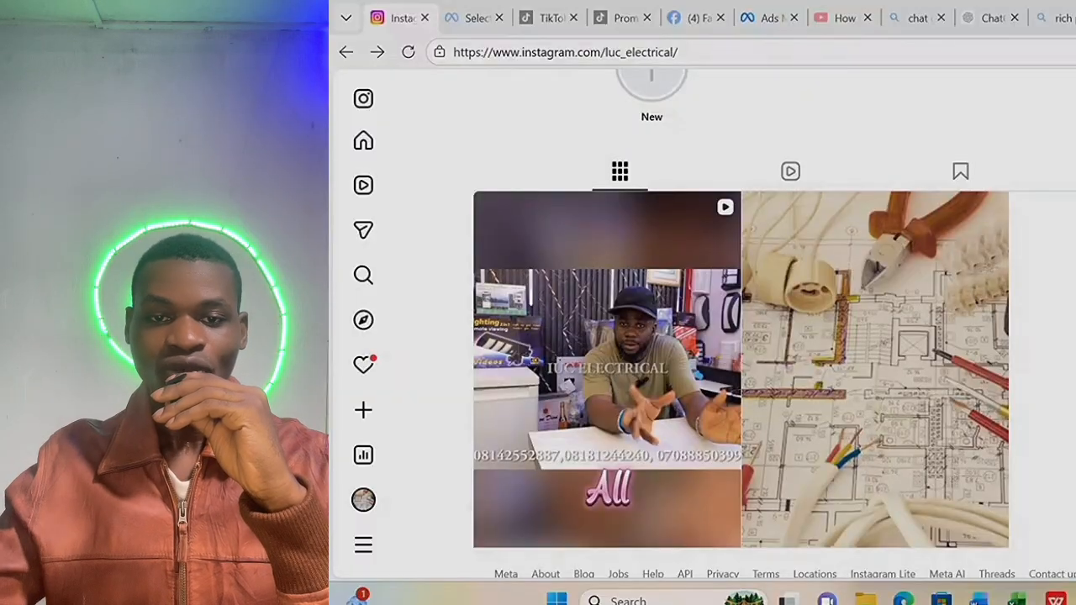
Return to the reel on the profile grid and start boosting it again.
scroll(756, 336, "up", 4)
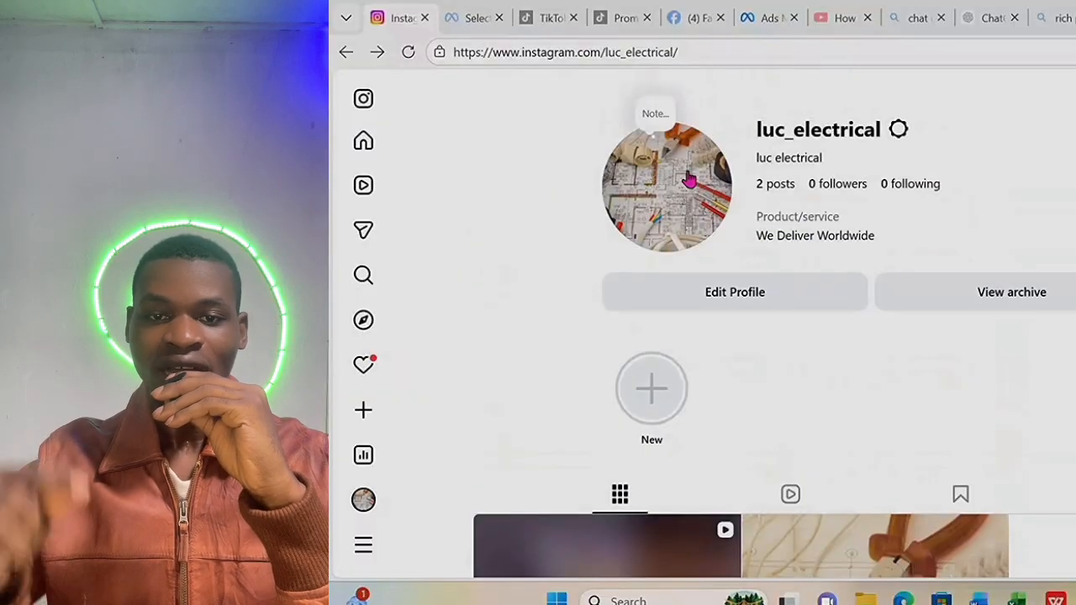
scroll(1030, 296, "down", 3)
scroll(1068, 370, "down", 2)
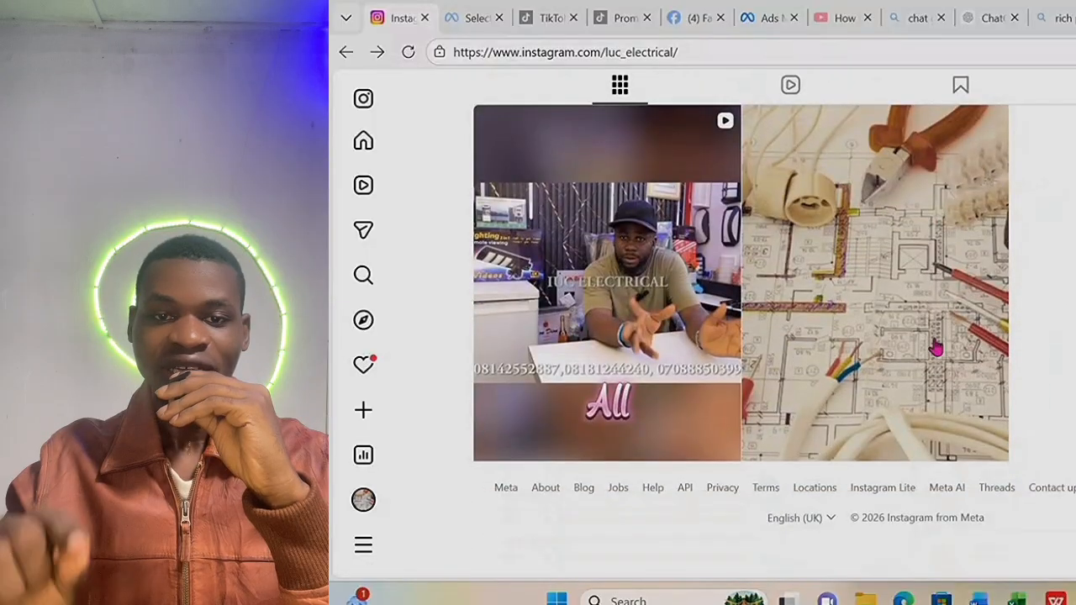
mouse_move(565, 379)
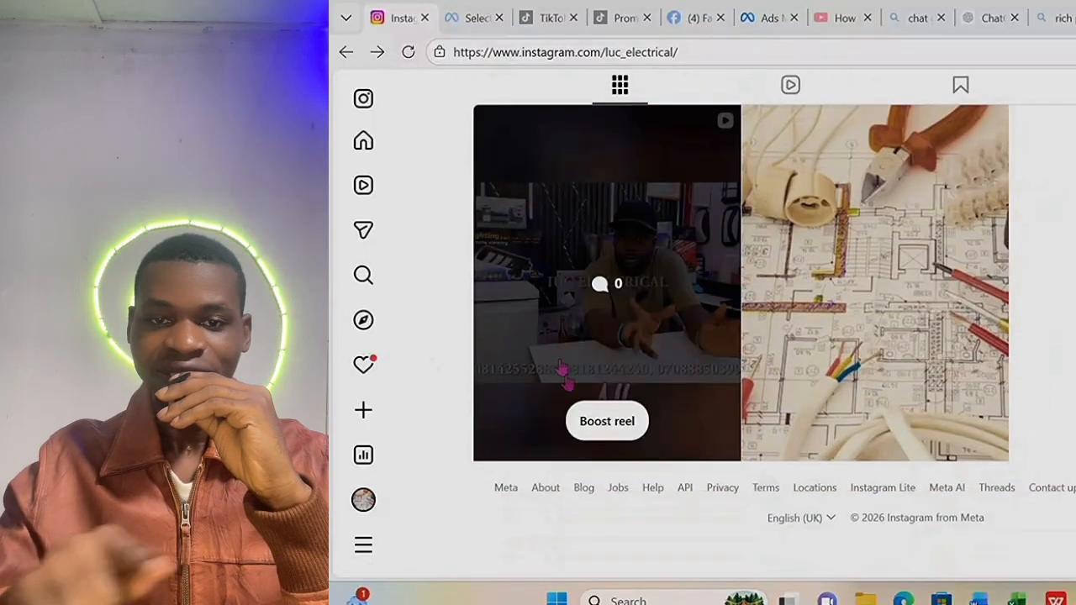
left_click(612, 424)
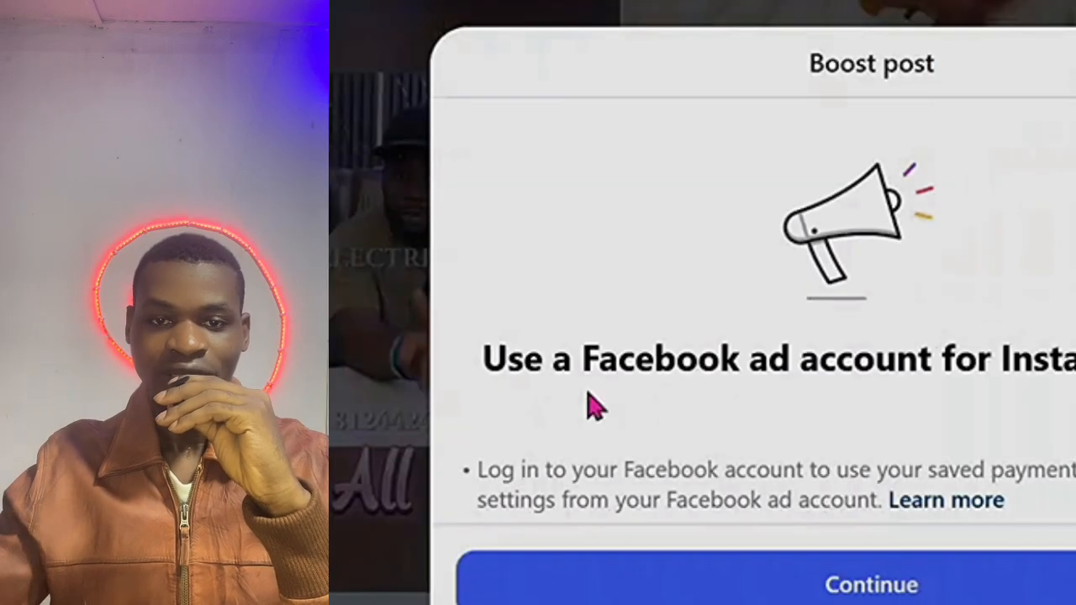
scroll(1055, 410, "down", 2)
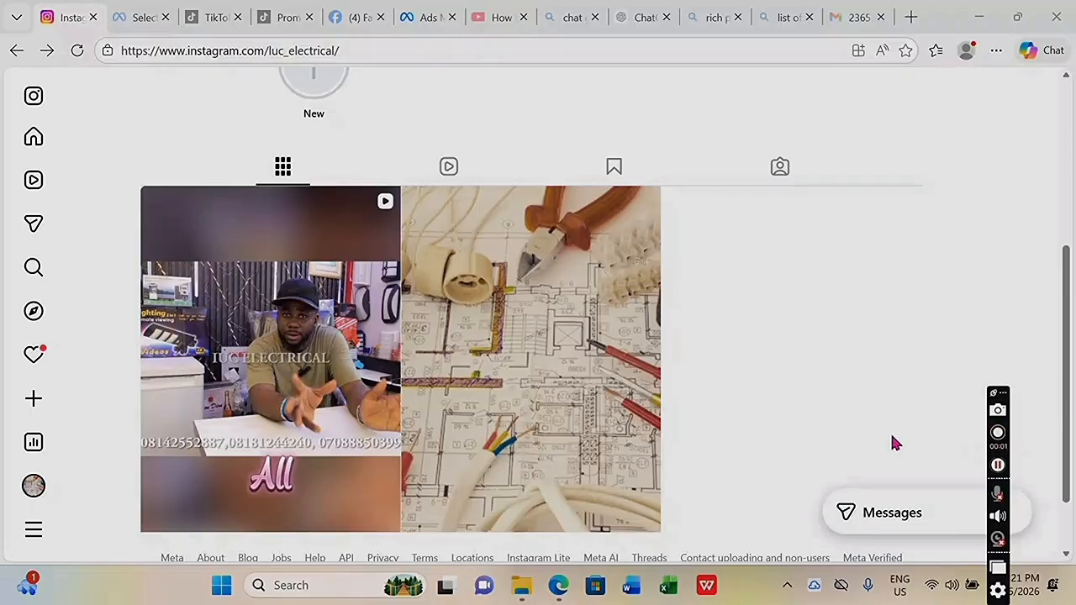
Choose Boost reel on the reel thumbnail and continue to link a Facebook ad account.
scroll(893, 420, "up", 4)
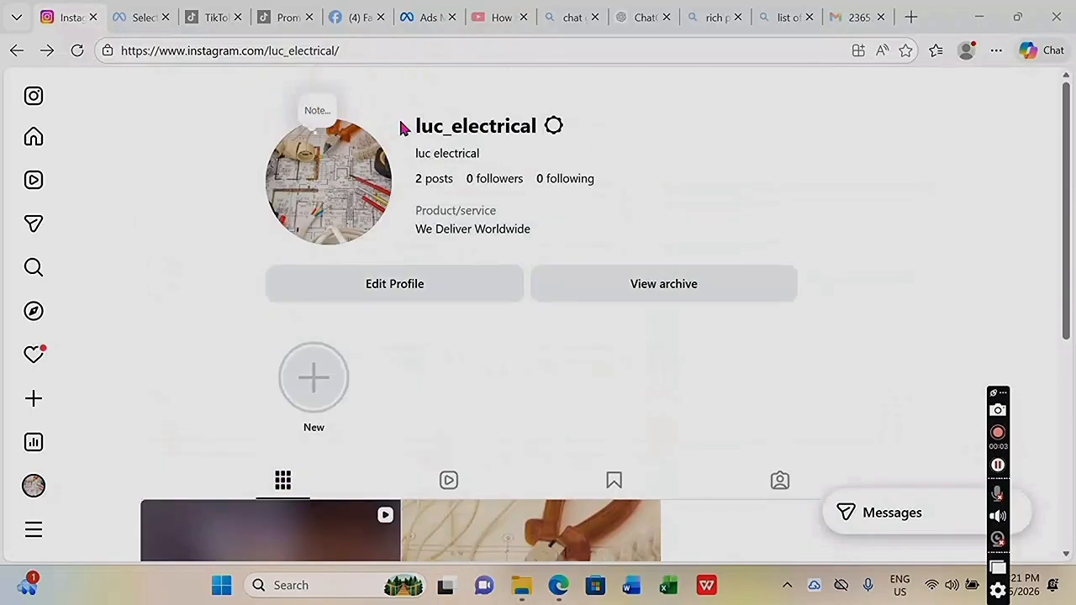
scroll(698, 291, "down", 3)
scroll(757, 343, "down", 2)
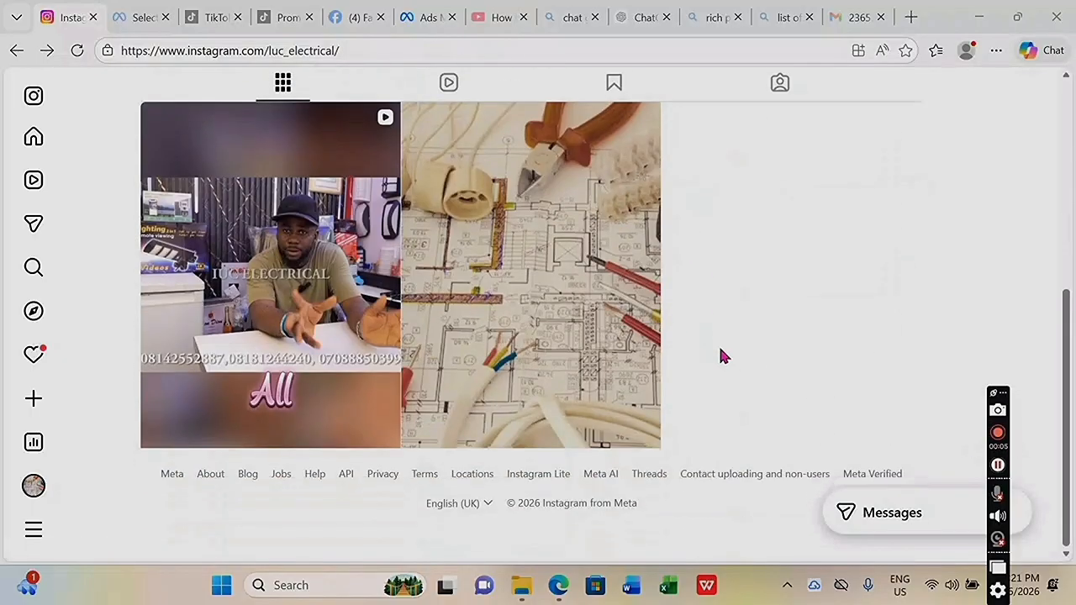
mouse_move(291, 399)
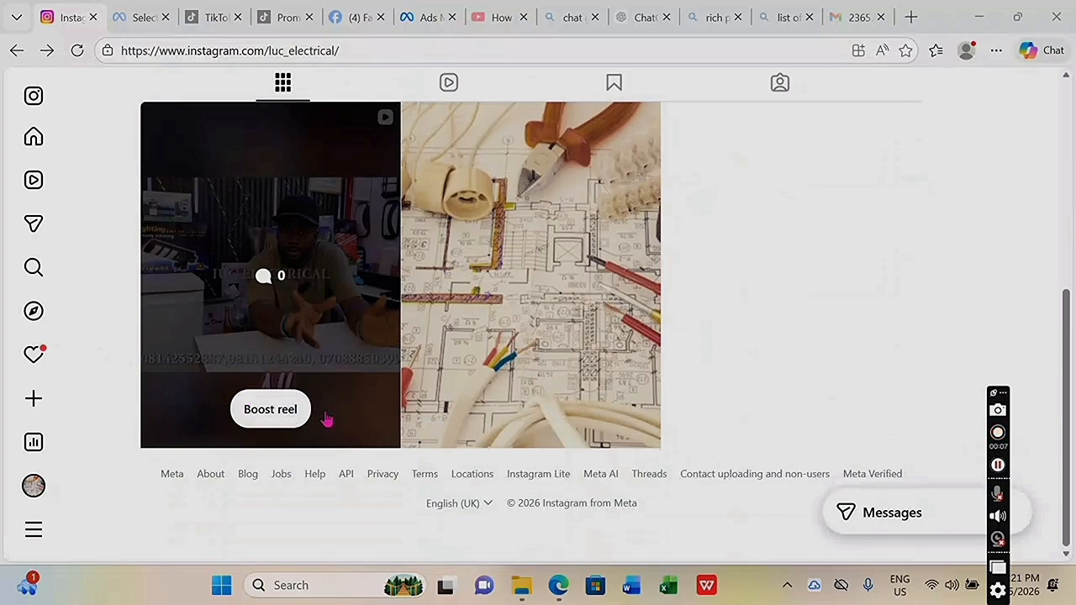
left_click(277, 412)
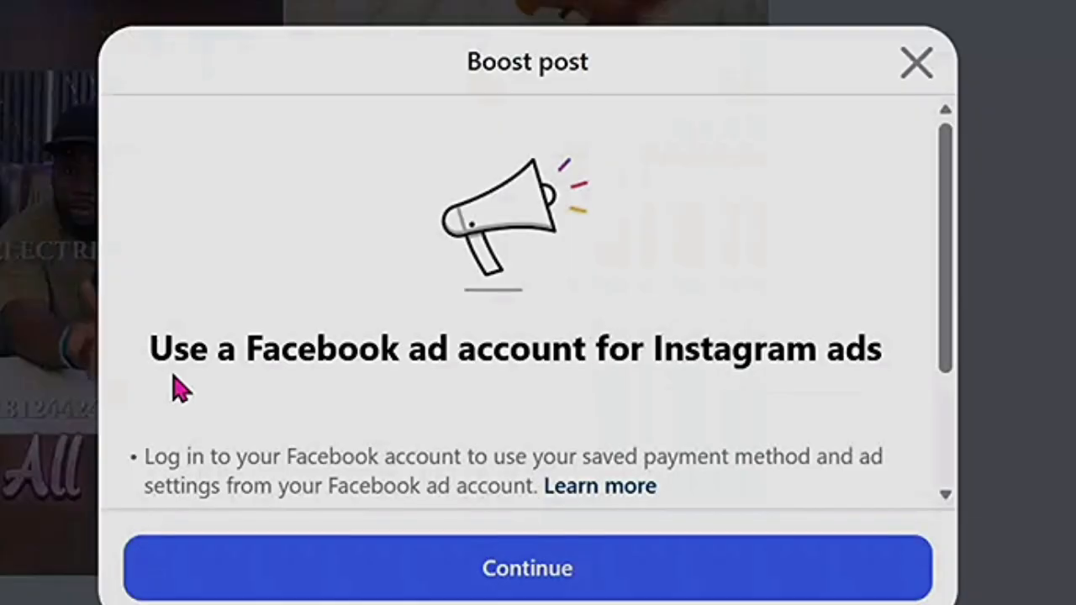
scroll(710, 396, "down", 3)
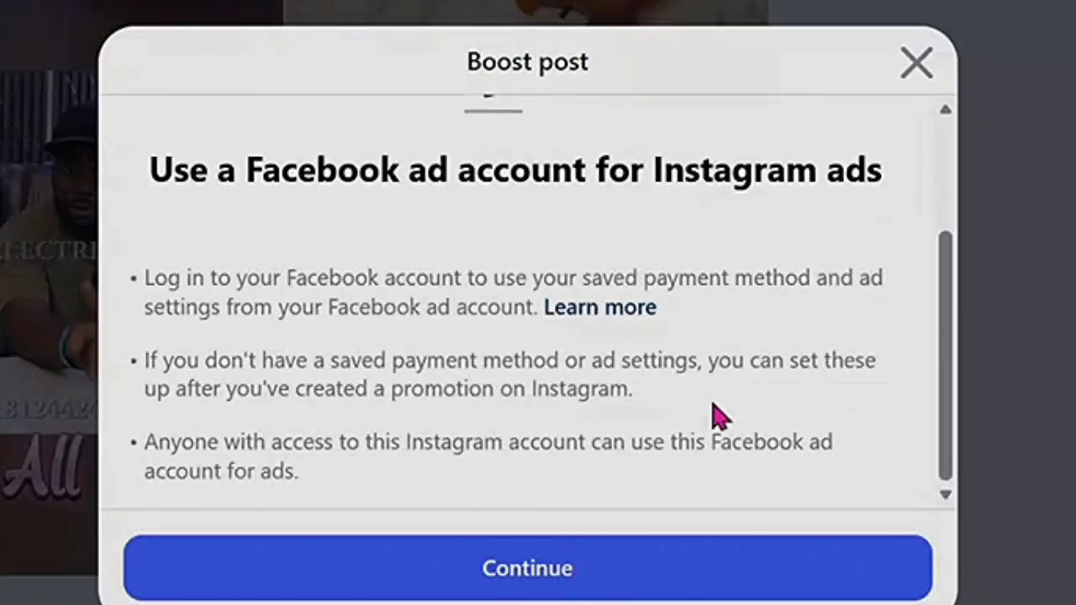
left_click(503, 577)
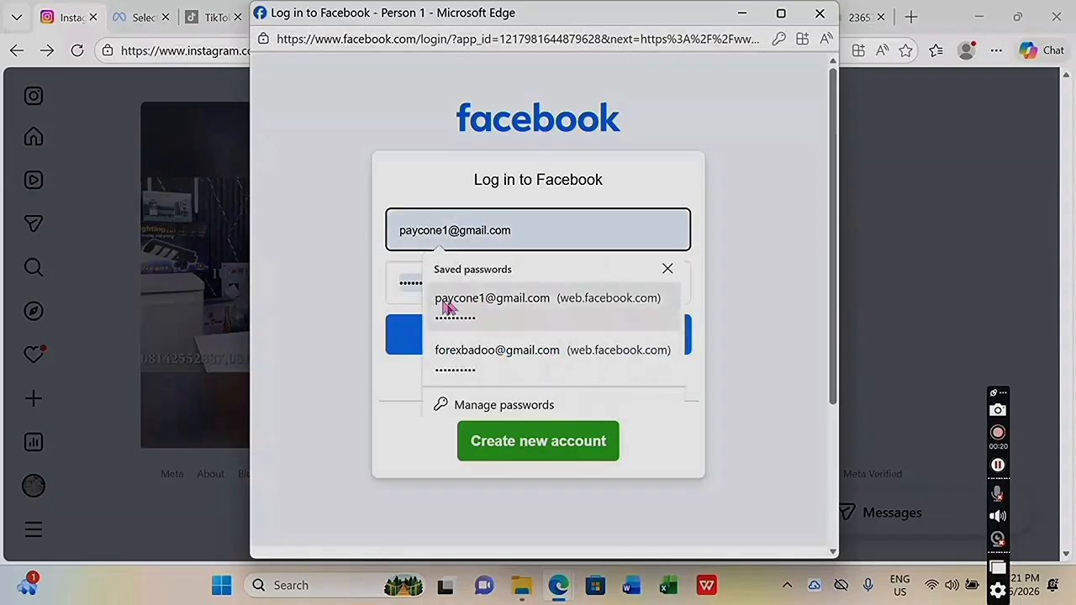
Sign in to Facebook with the saved password entry and approve Instagram's access.
left_click(490, 305)
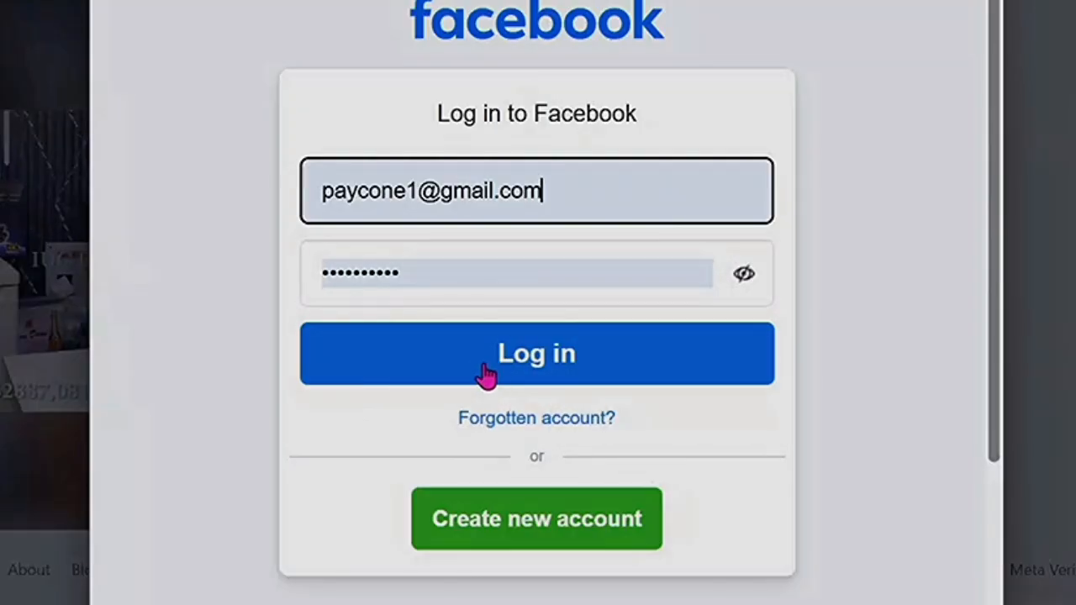
left_click(582, 358)
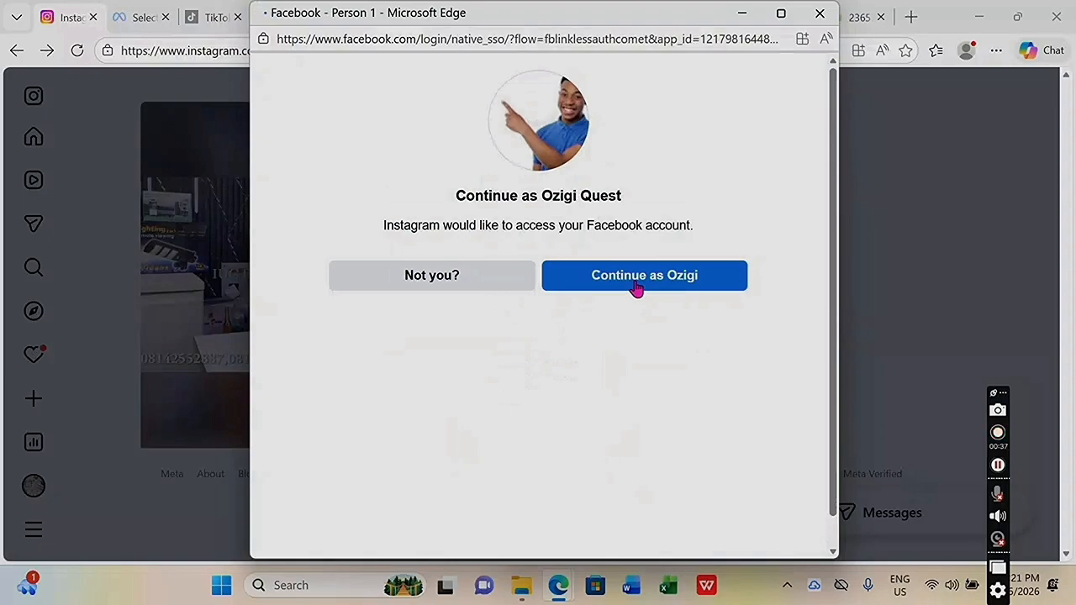
left_click(637, 287)
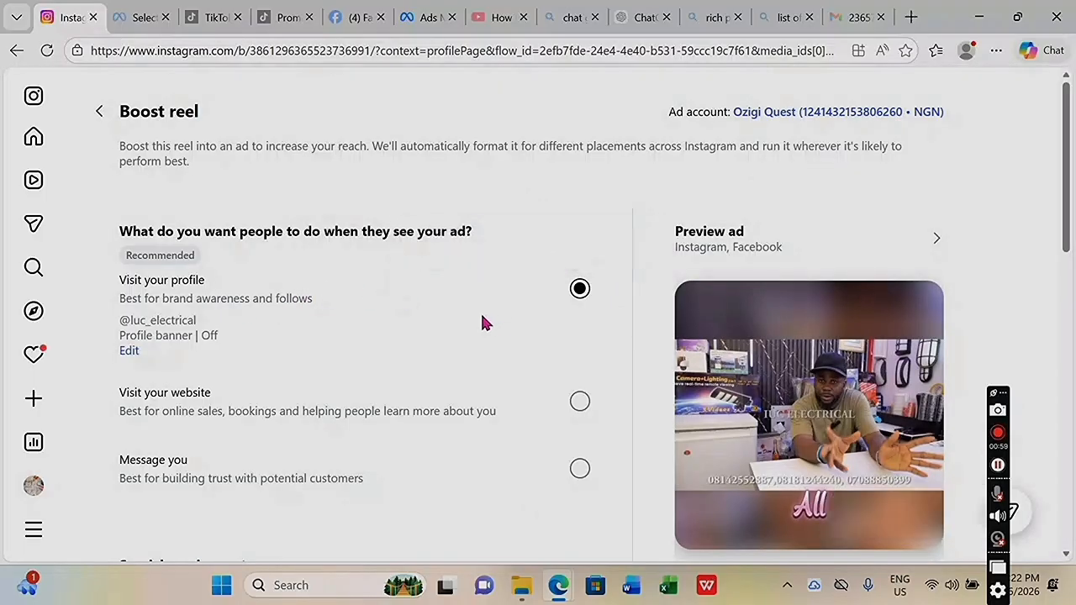
Review the Boost reel page, highlighting the linked NGN ad account line.
scroll(484, 322, "down", 1)
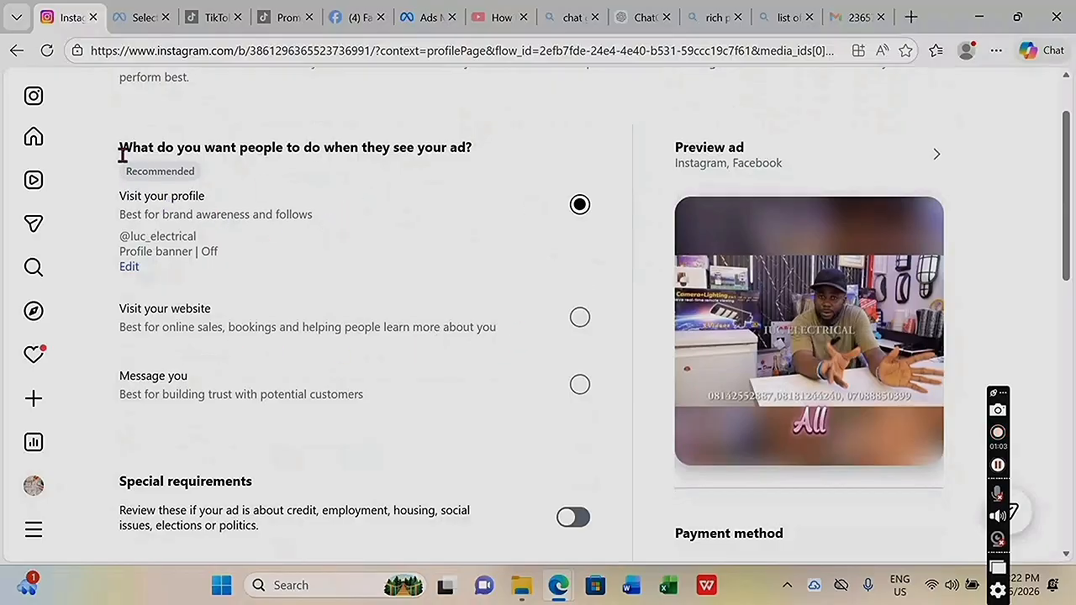
scroll(193, 145, "up", 1)
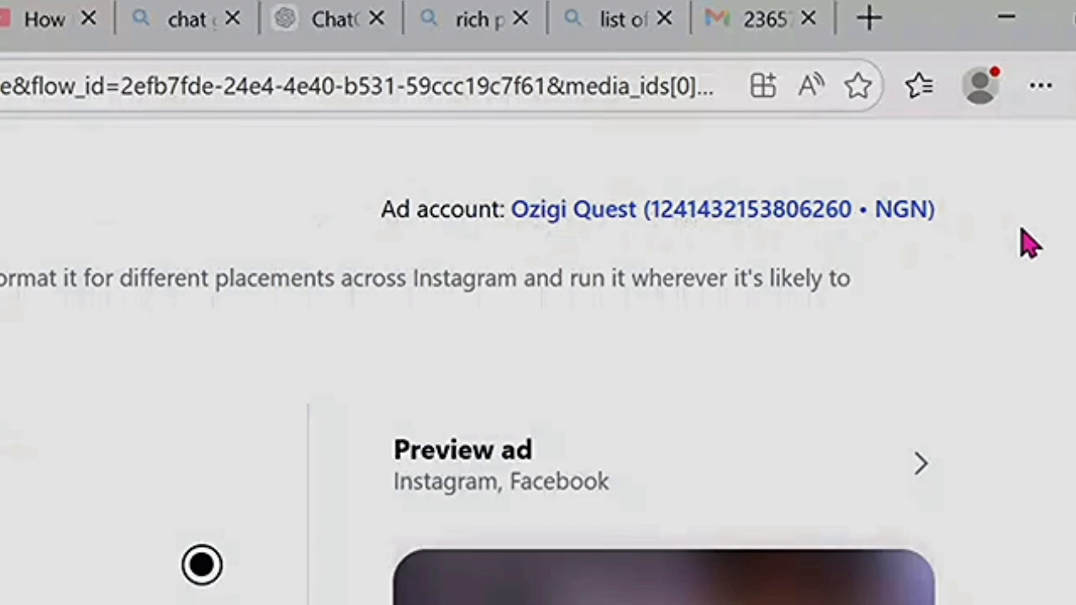
left_click_drag(992, 129, 855, 131)
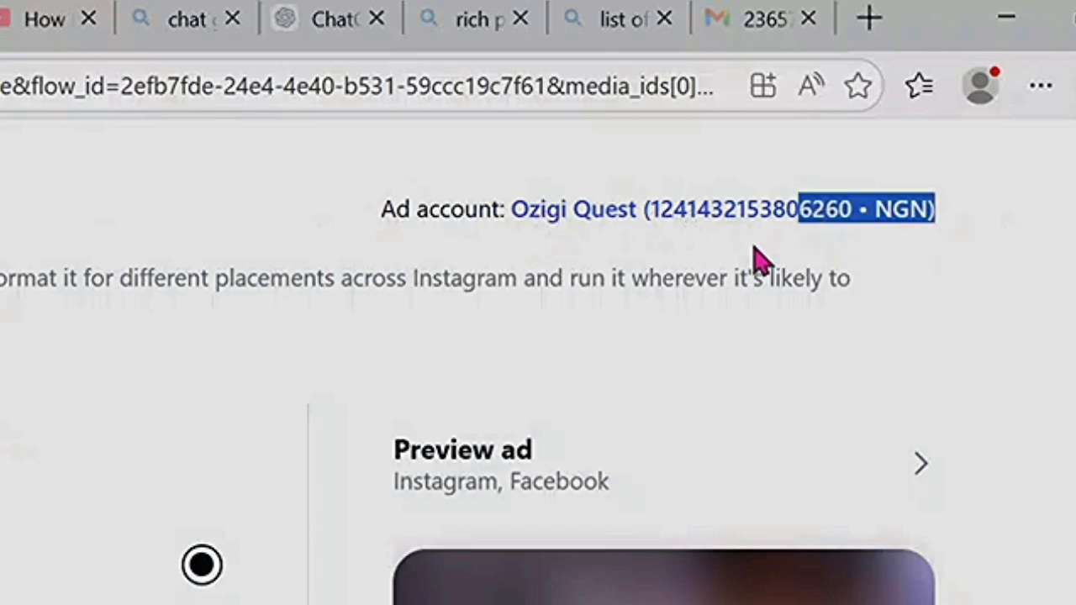
left_click_drag(755, 250, 355, 248)
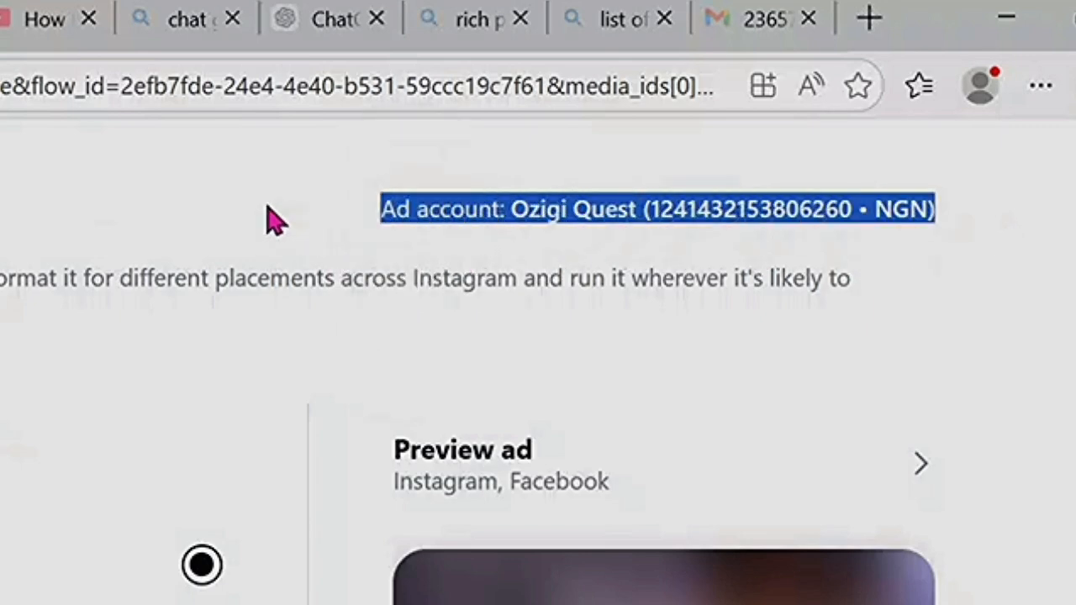
left_click(359, 215)
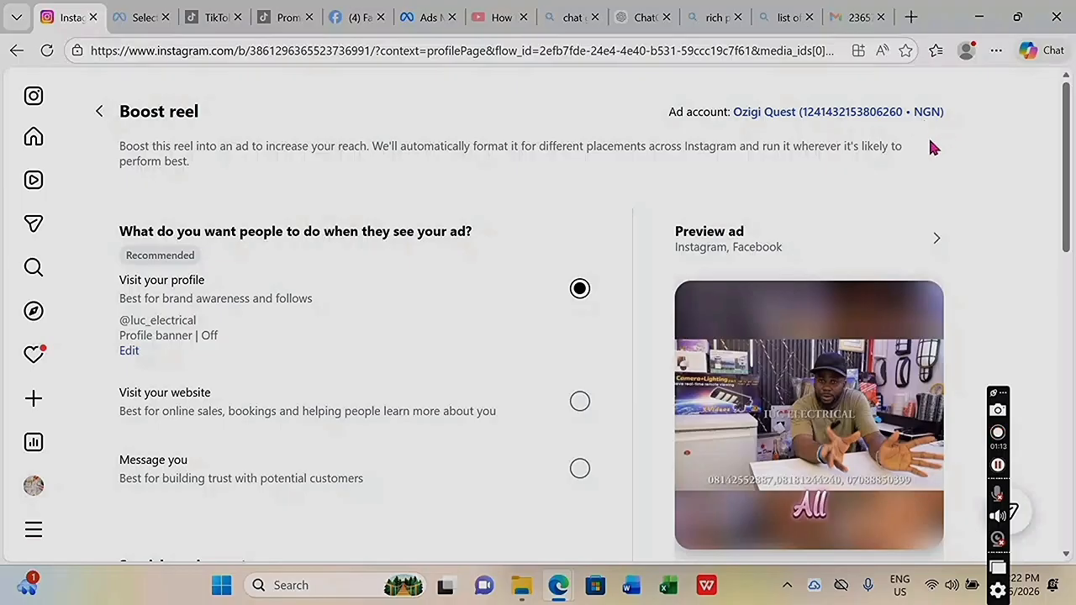
scroll(841, 319, "down", 2)
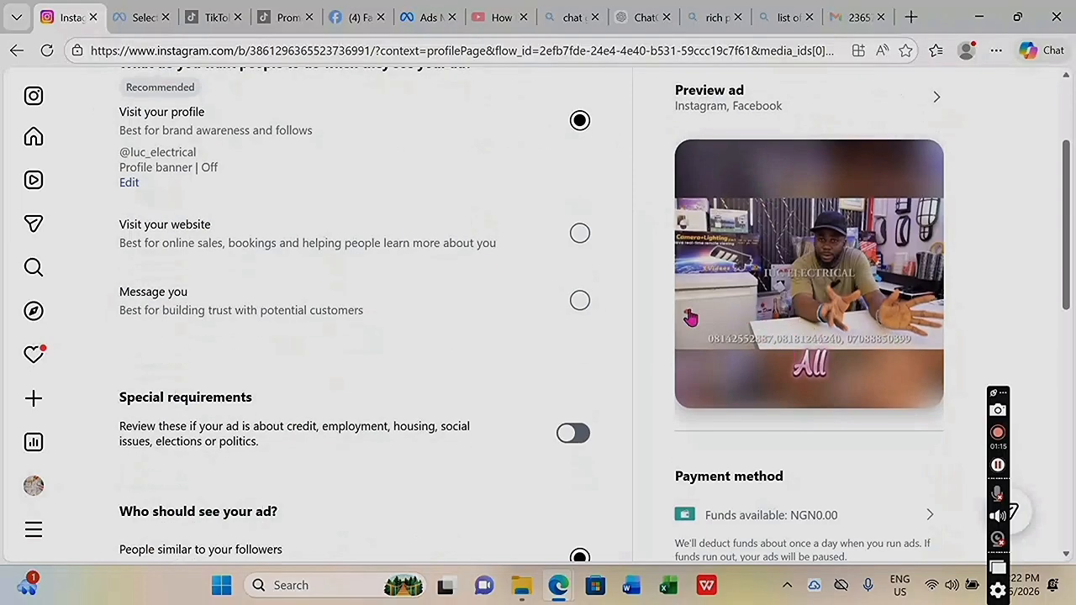
scroll(348, 238, "up", 2)
scroll(379, 265, "down", 1)
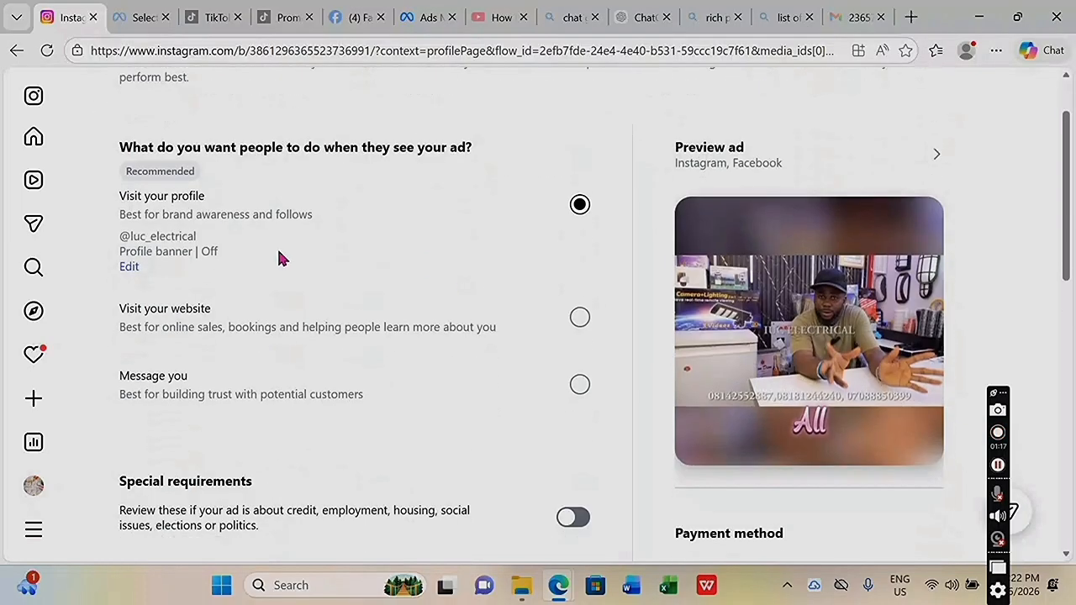
Choose Message you as the ad goal, keeping WhatsApp as the messaging app.
scroll(325, 273, "down", 1)
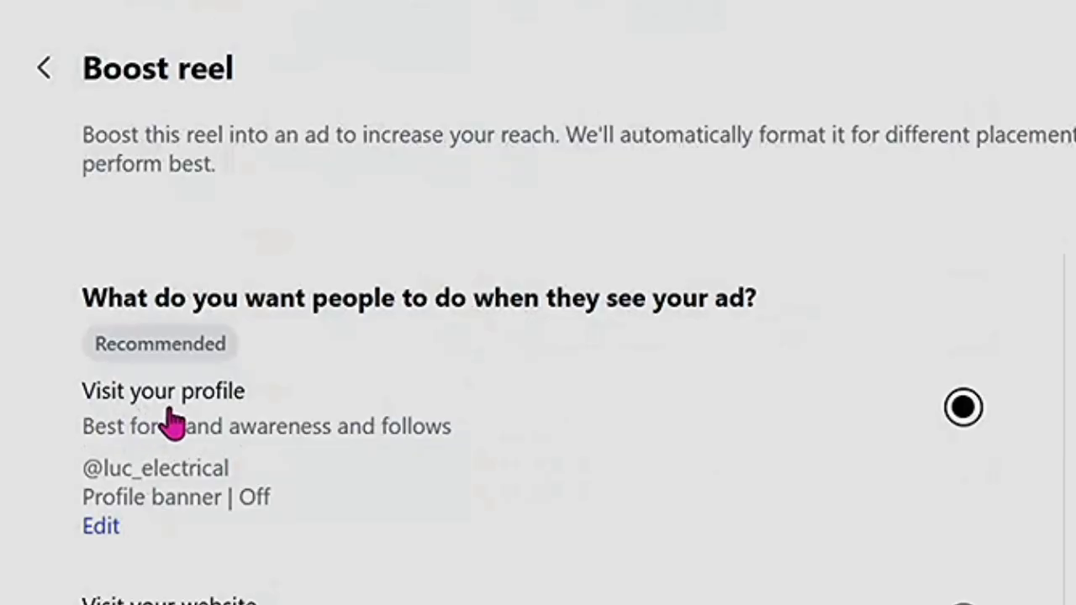
scroll(367, 442, "down", 1)
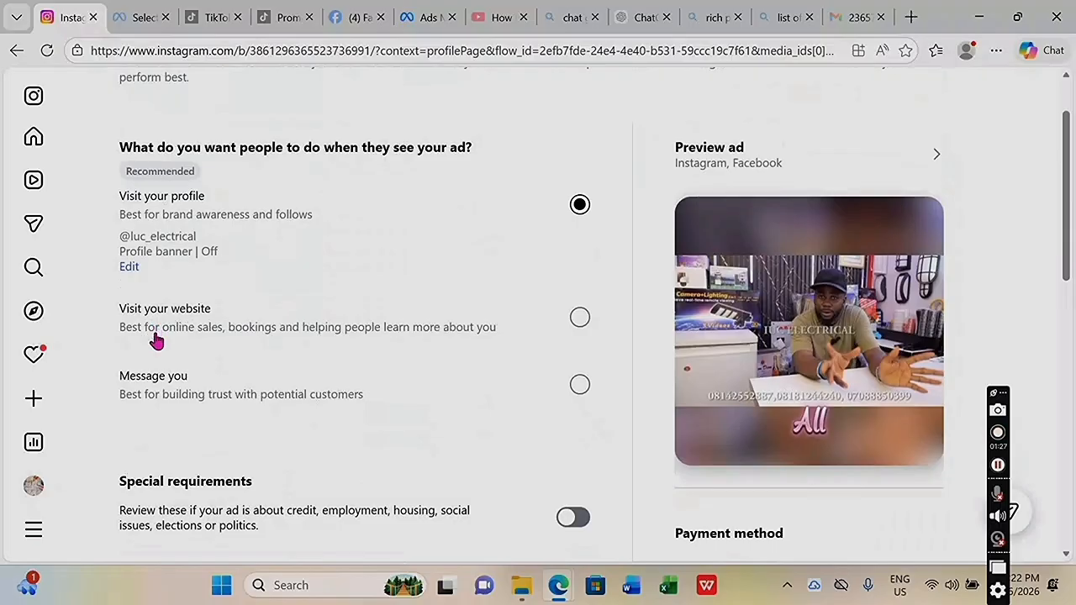
left_click(580, 387)
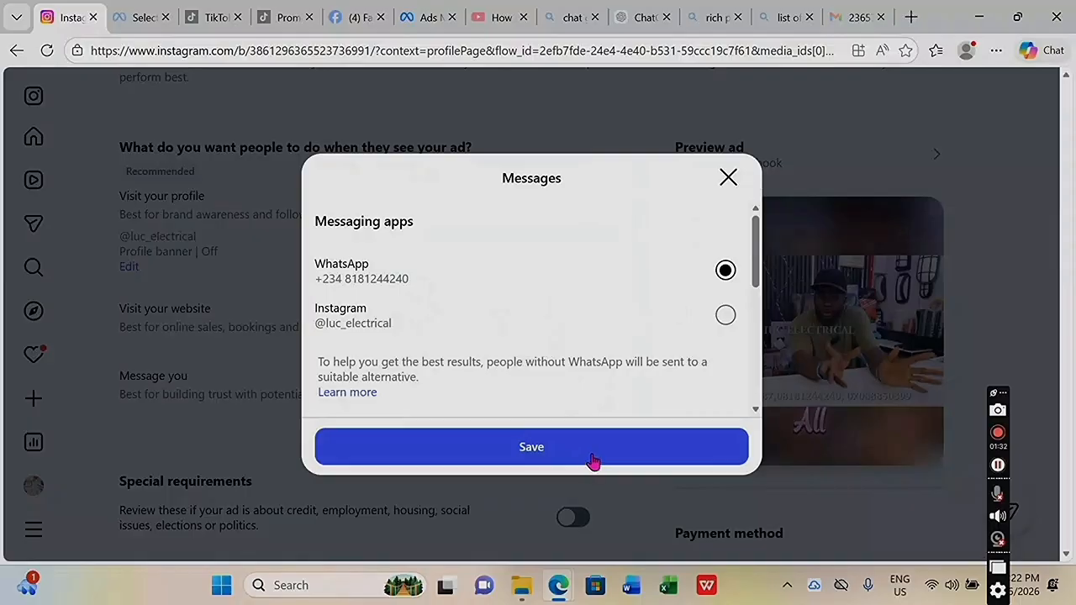
left_click(592, 457)
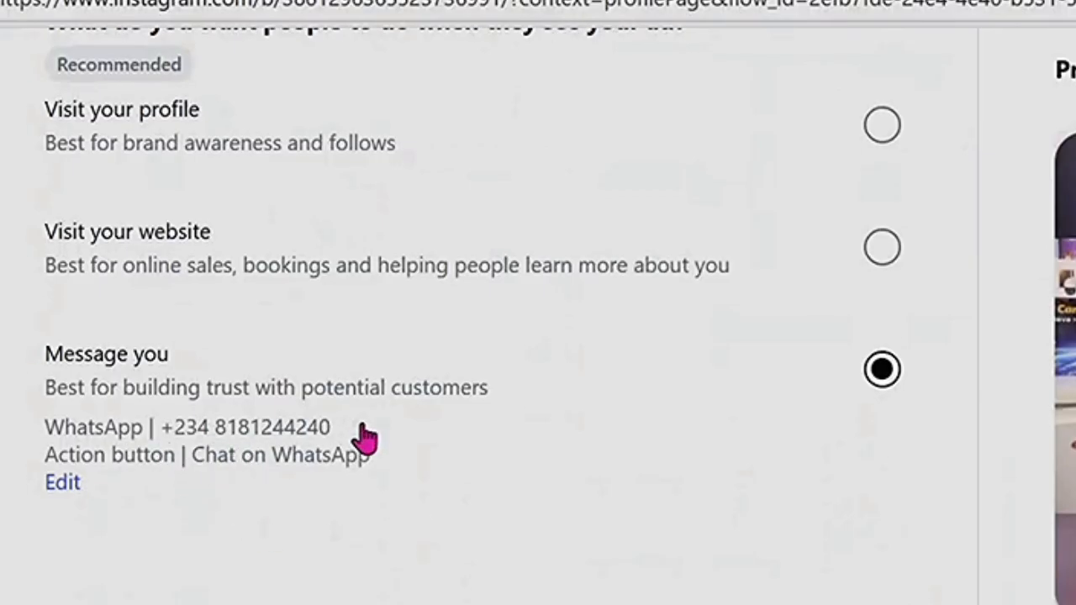
Under Who should see your ad?, choose Create your own audience.
scroll(572, 409, "down", 3)
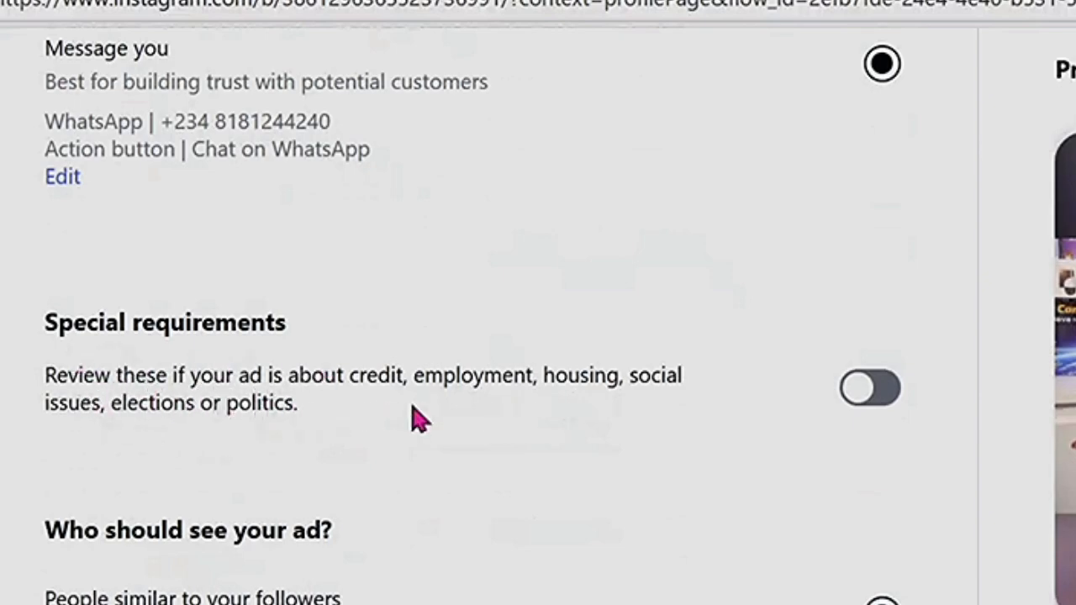
scroll(519, 434, "down", 3)
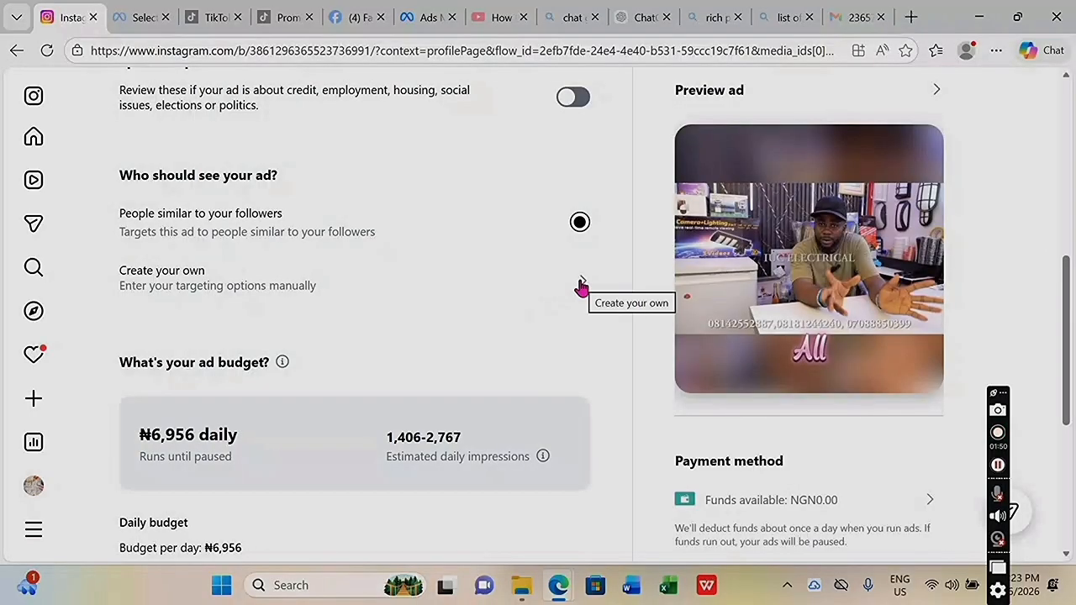
left_click(580, 284)
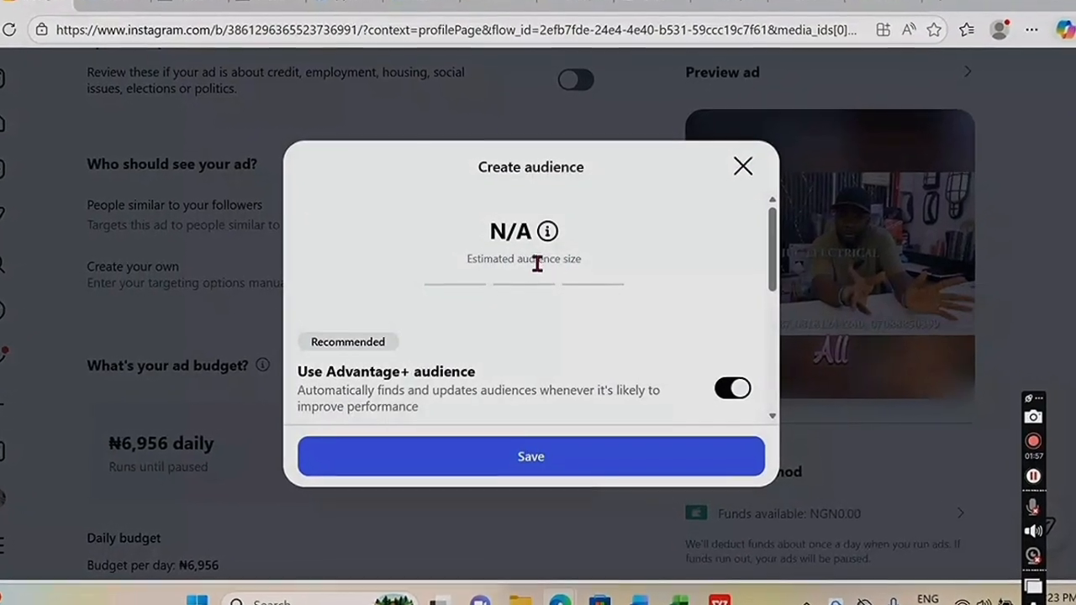
scroll(516, 269, "down", 4)
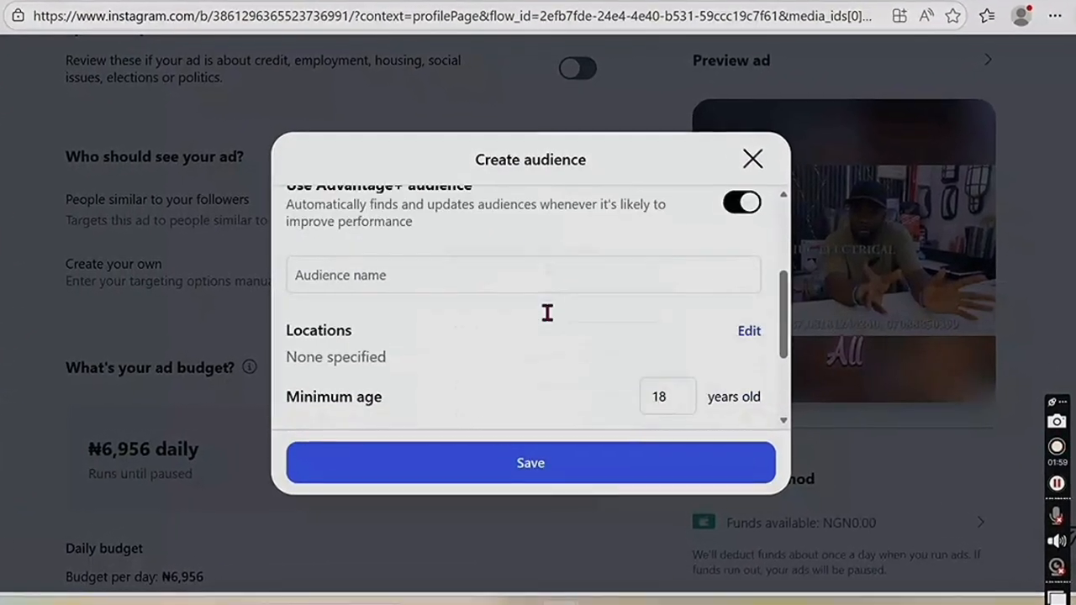
scroll(545, 307, "down", 2)
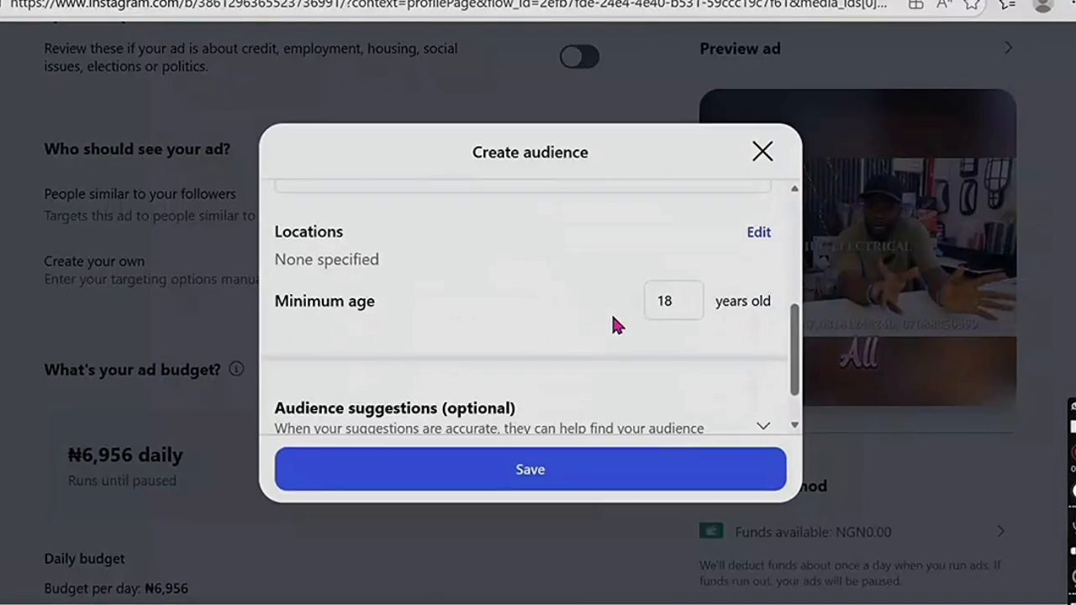
scroll(617, 328, "down", 1)
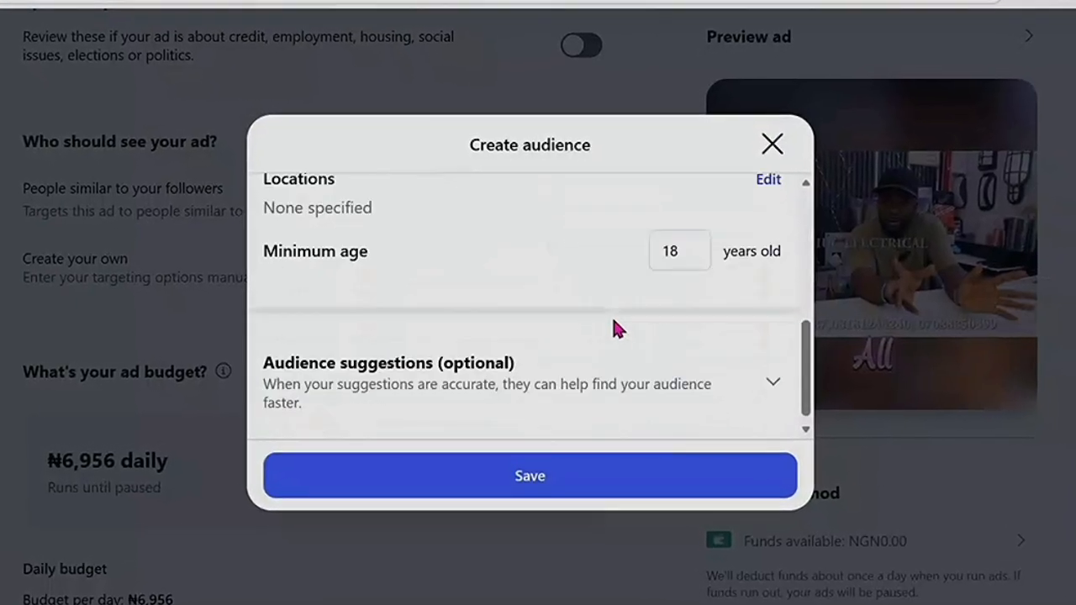
scroll(615, 324, "up", 4)
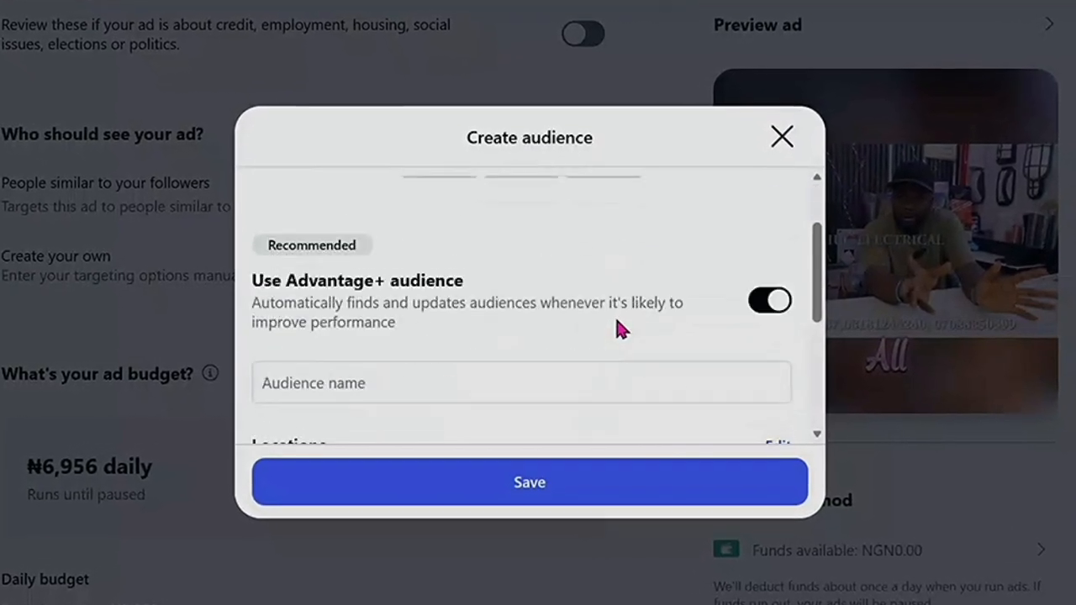
scroll(616, 326, "up", 1)
scroll(613, 328, "down", 3)
scroll(483, 333, "down", 2)
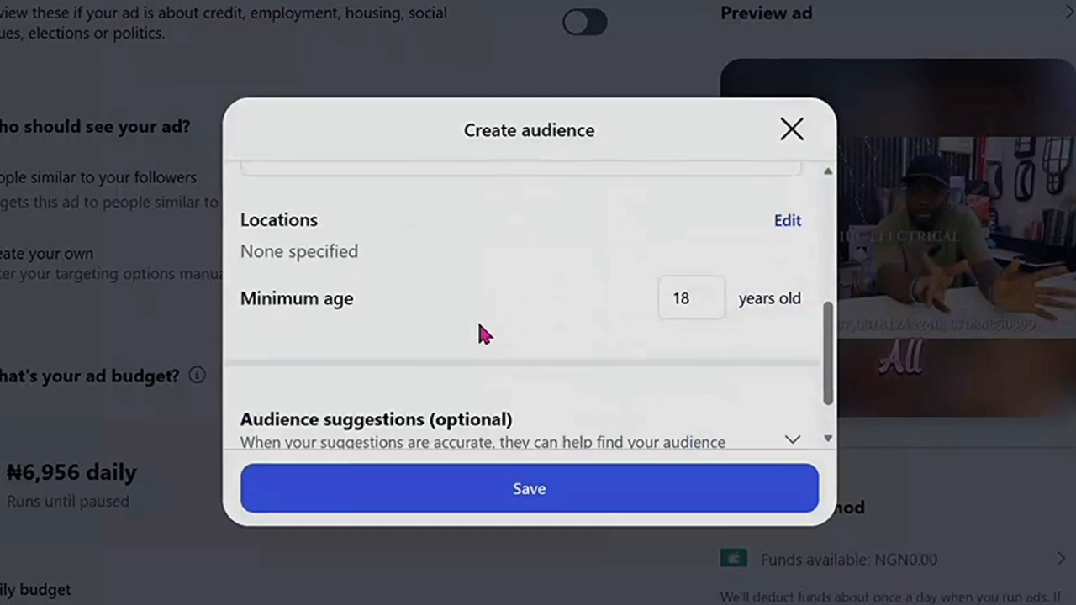
scroll(480, 334, "up", 4)
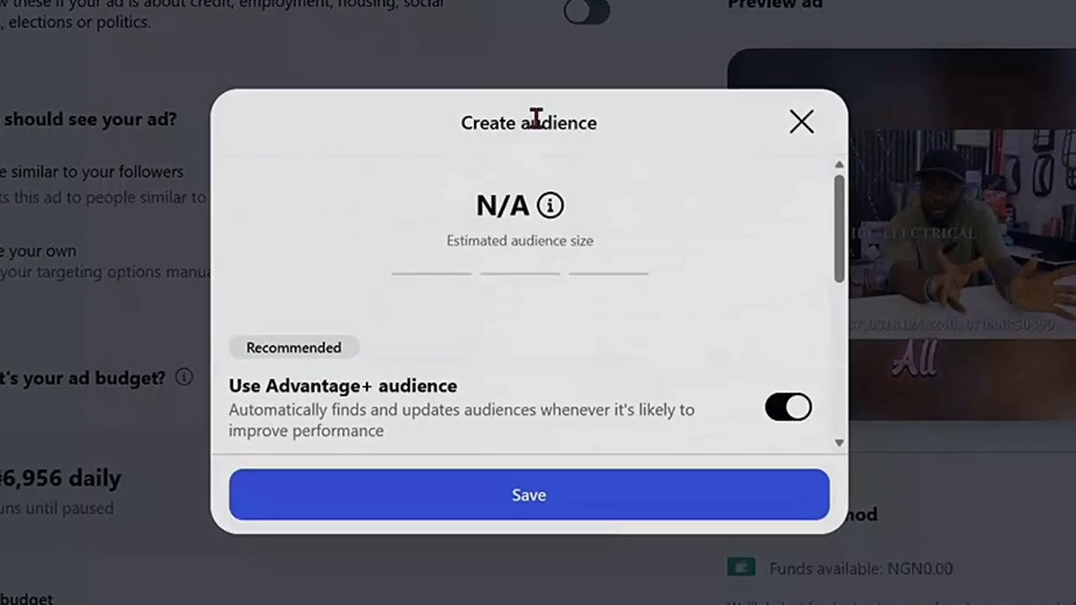
scroll(594, 312, "down", 5)
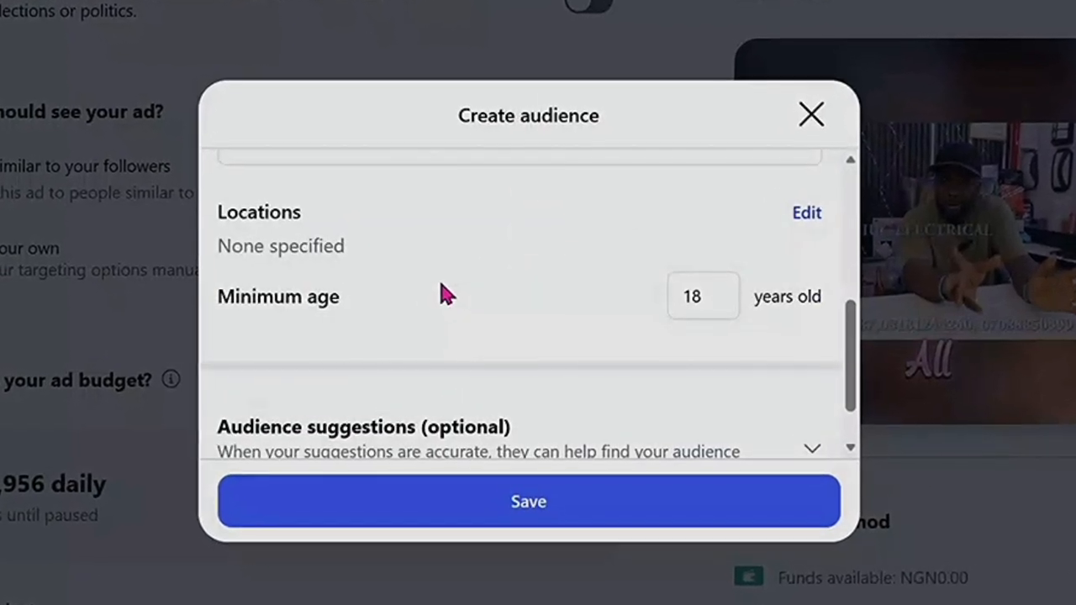
scroll(438, 296, "up", 2)
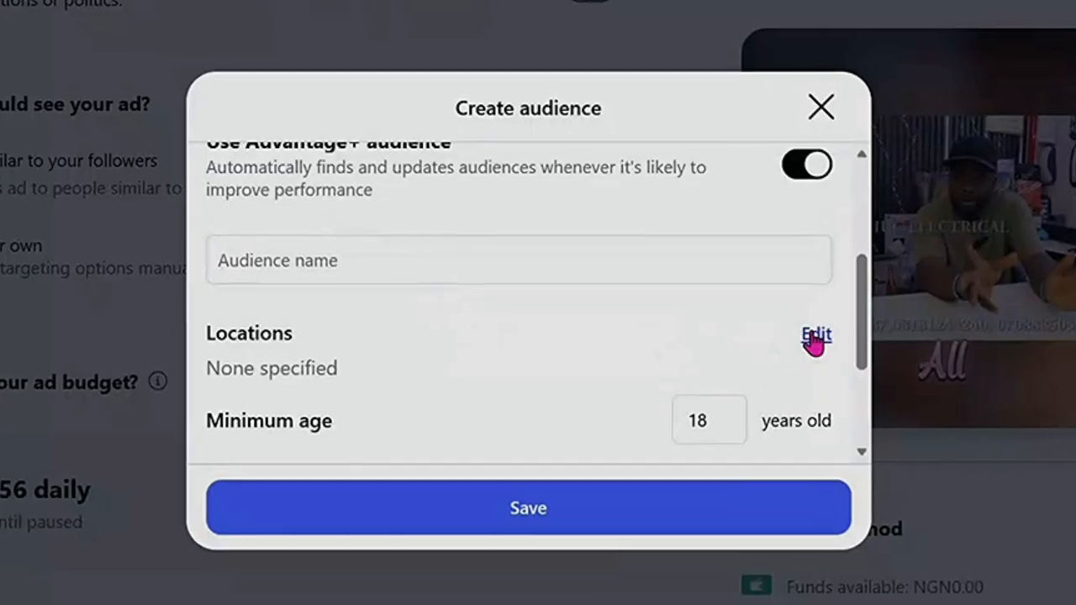
left_click(810, 335)
scroll(362, 320, "down", 1)
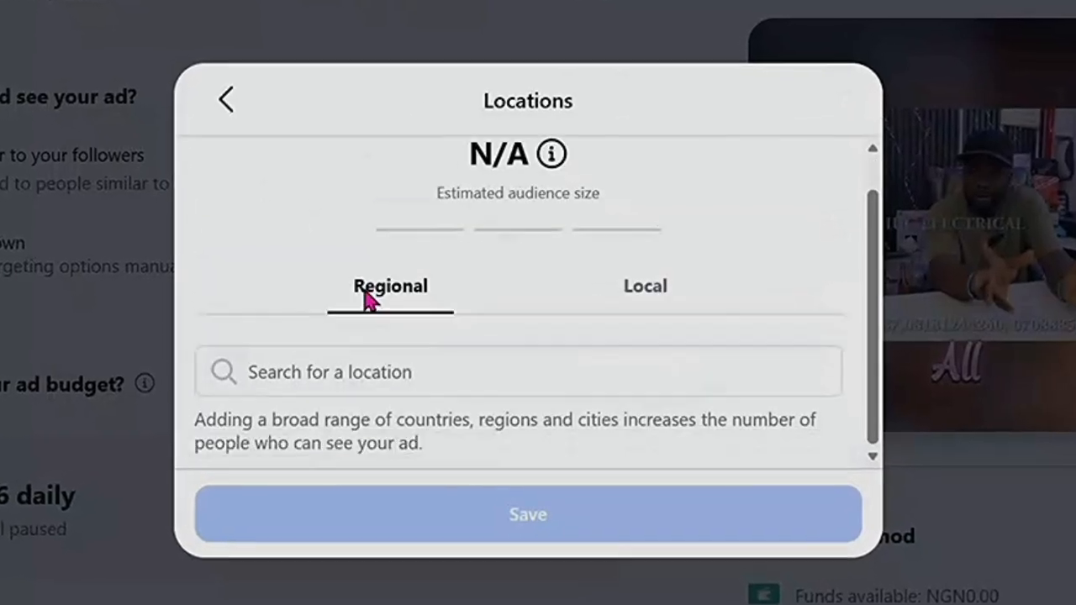
left_click(665, 287)
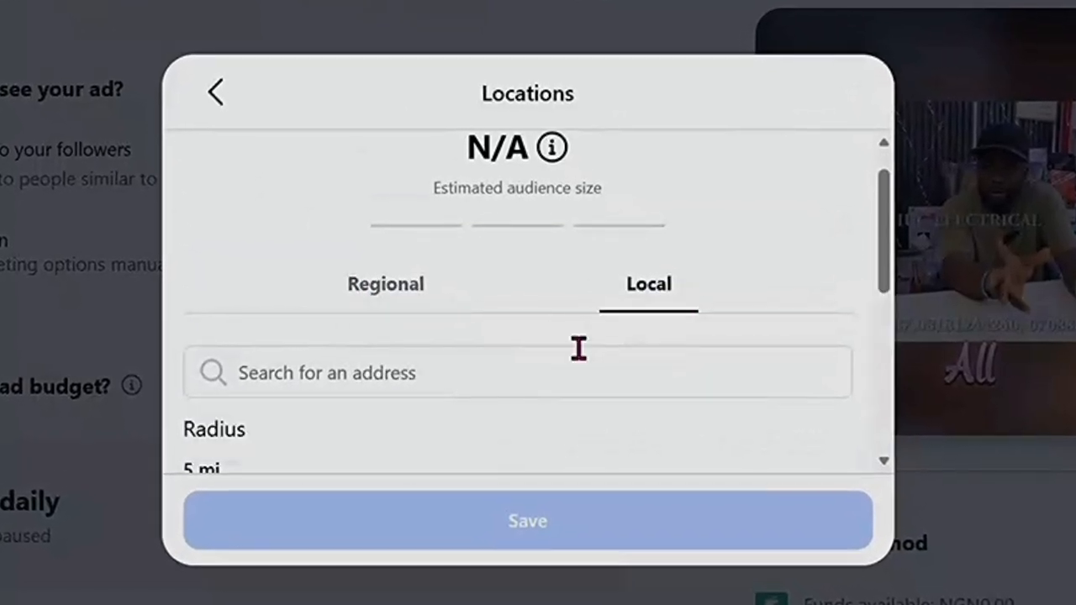
scroll(504, 349, "down", 3)
scroll(396, 346, "up", 4)
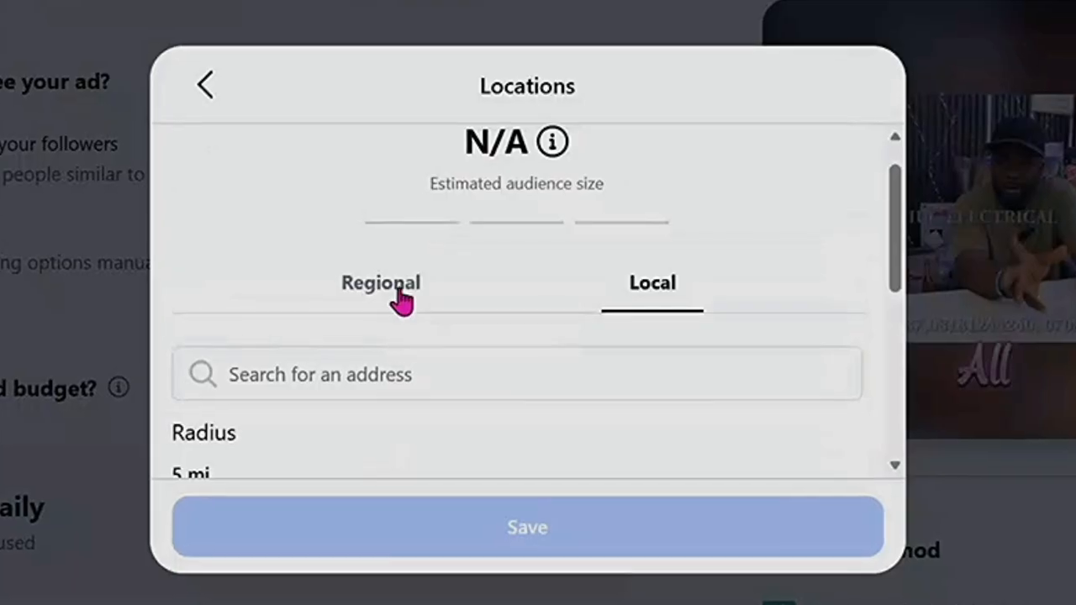
left_click(405, 303)
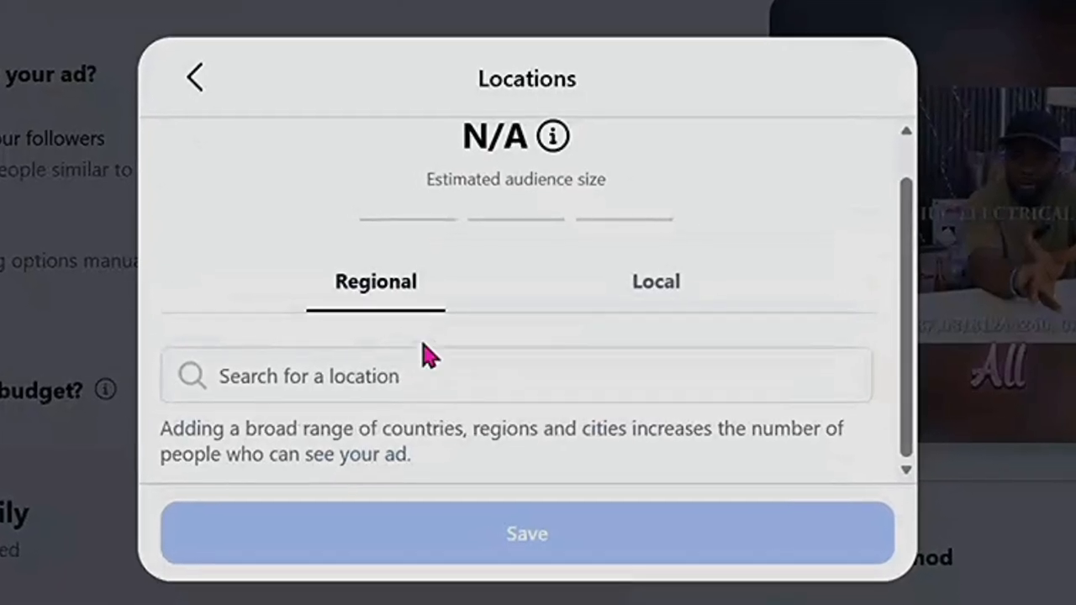
left_click(193, 76)
scroll(451, 356, "down", 5)
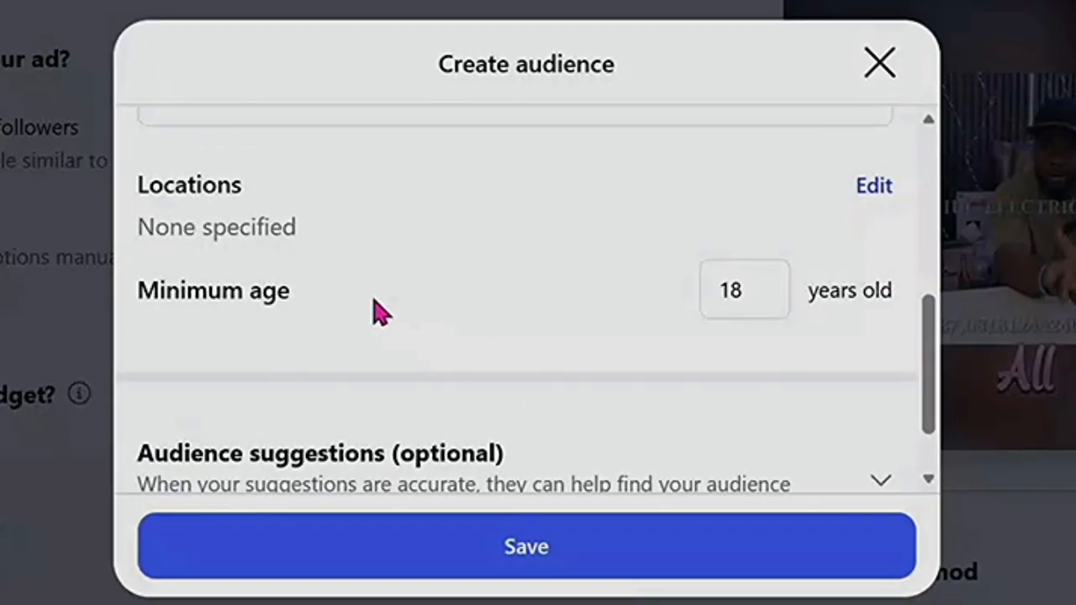
left_click(328, 247)
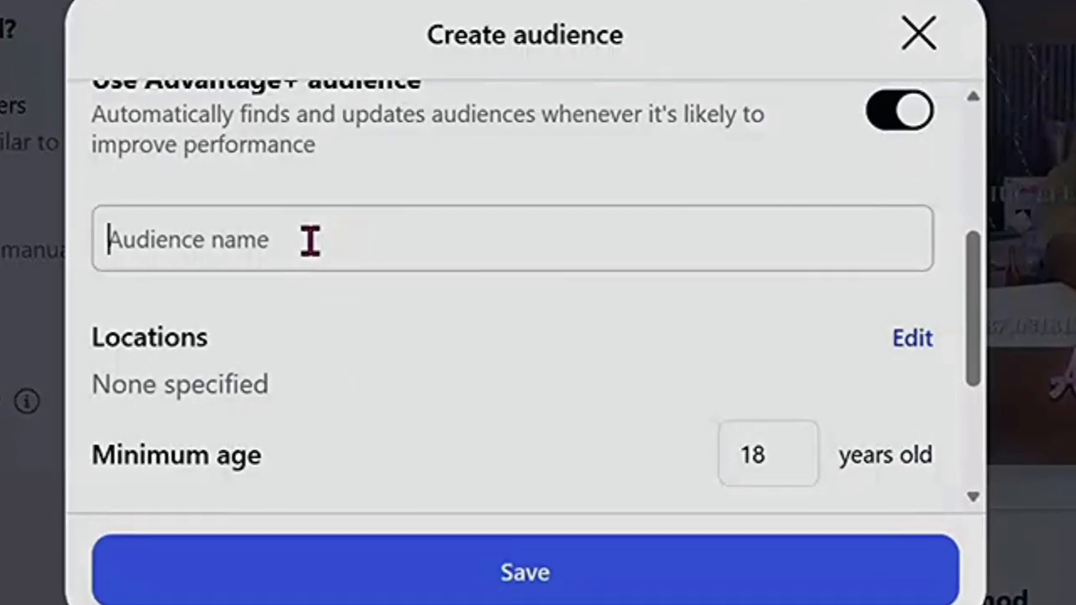
Enter 'IUC Electrical' as the audience name and look over the audience form.
type("IUd")
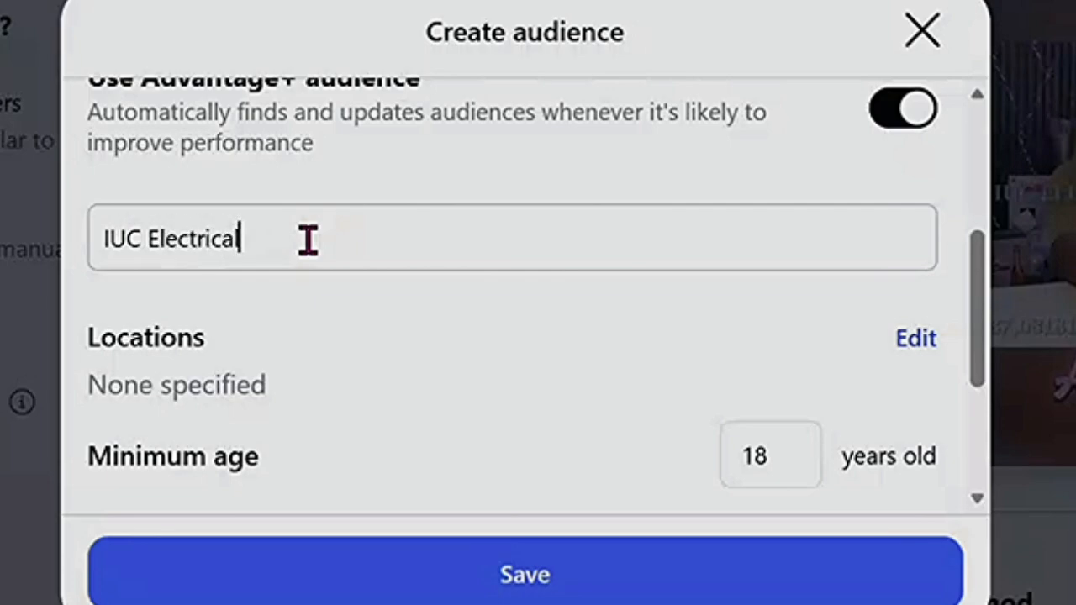
scroll(450, 296, "down", 3)
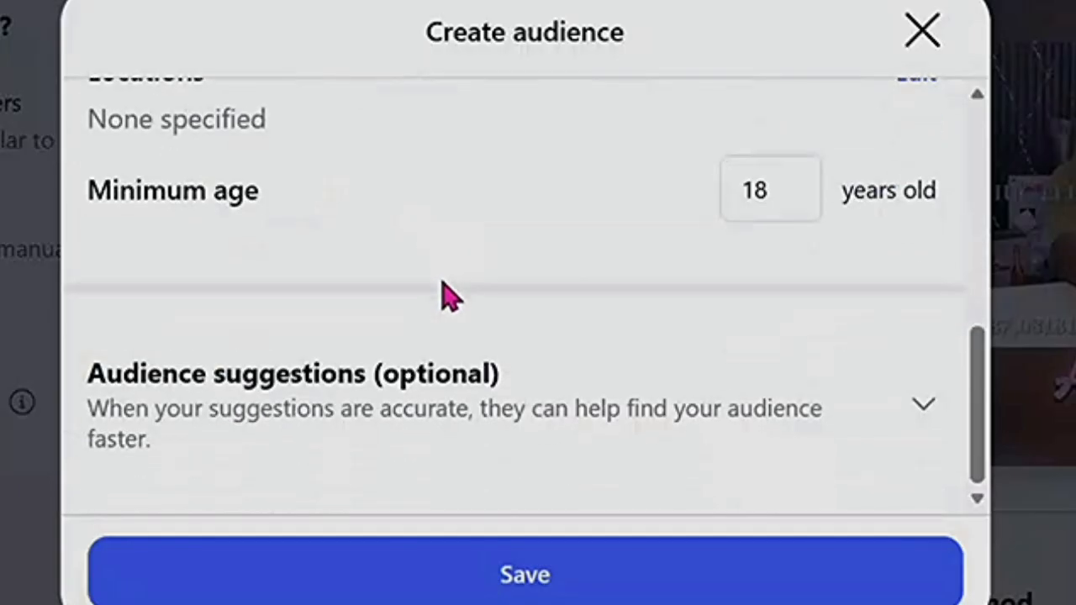
scroll(445, 289, "up", 2)
scroll(445, 288, "down", 2)
scroll(445, 289, "up", 4)
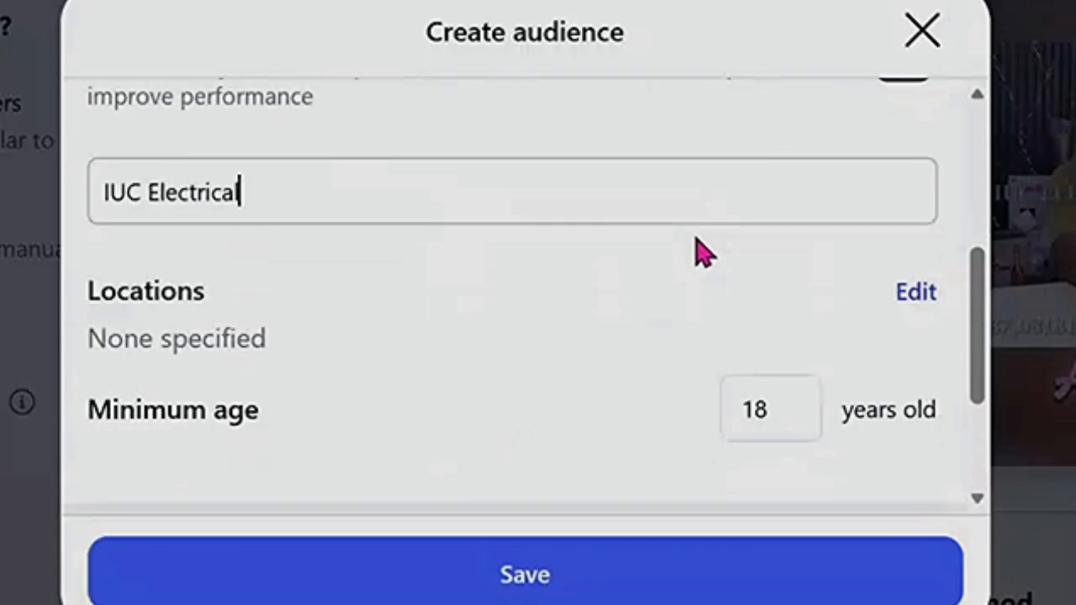
Add Lagos, Nigeria as the first target location via a 'lag' search.
left_click(915, 414)
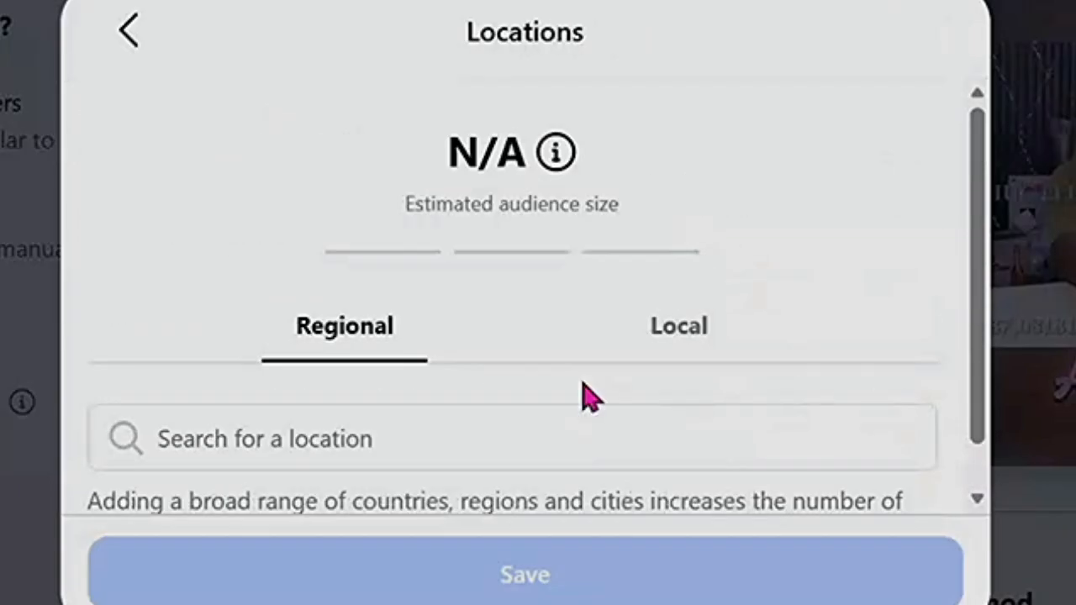
scroll(424, 378, "down", 1)
left_click(359, 386)
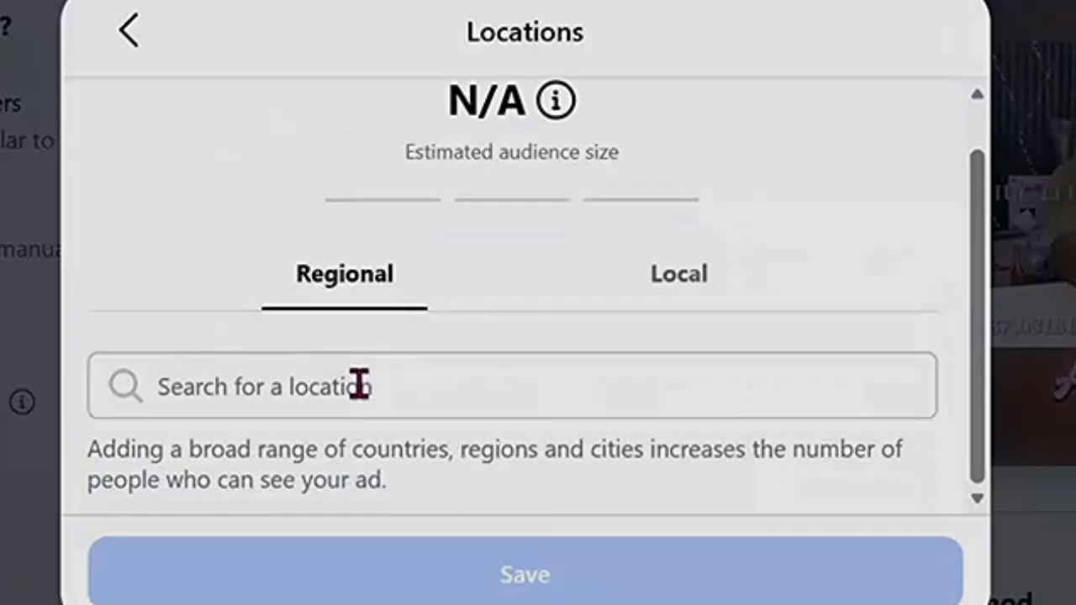
type("lagos")
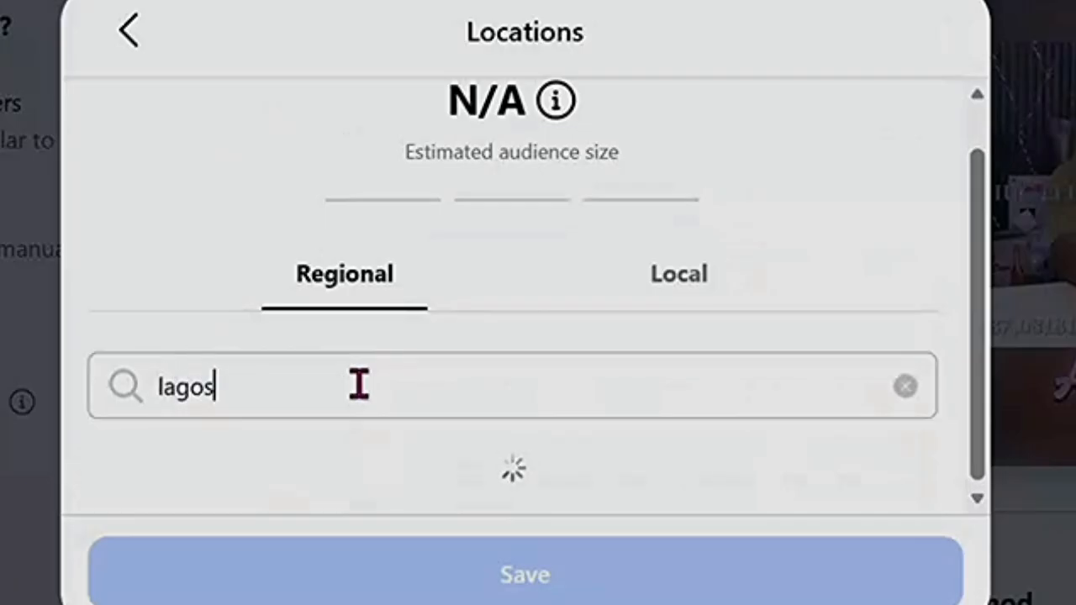
scroll(359, 384, "down", 1)
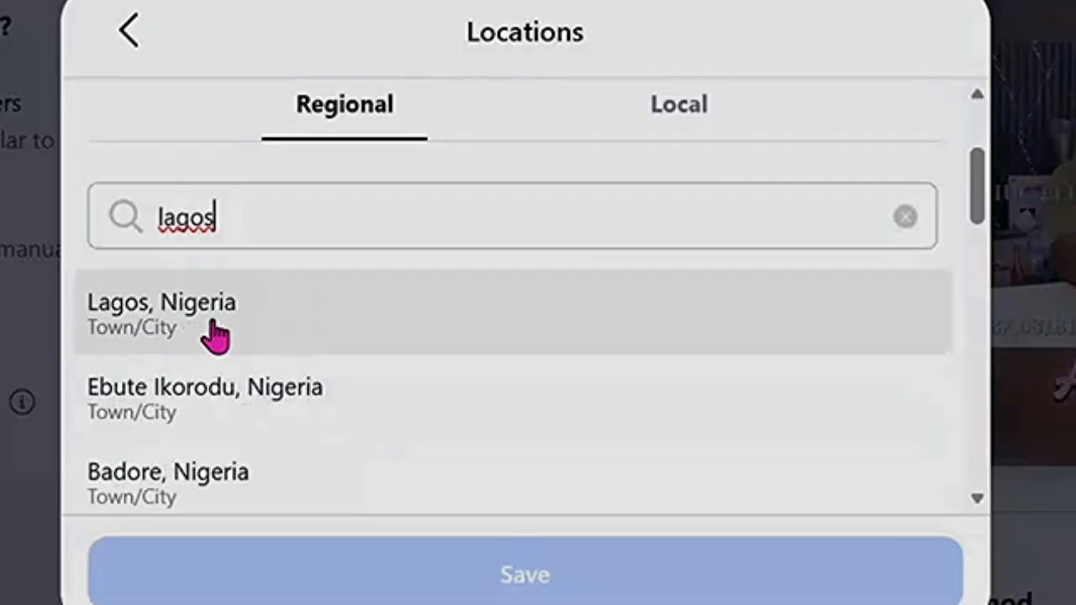
left_click(335, 334)
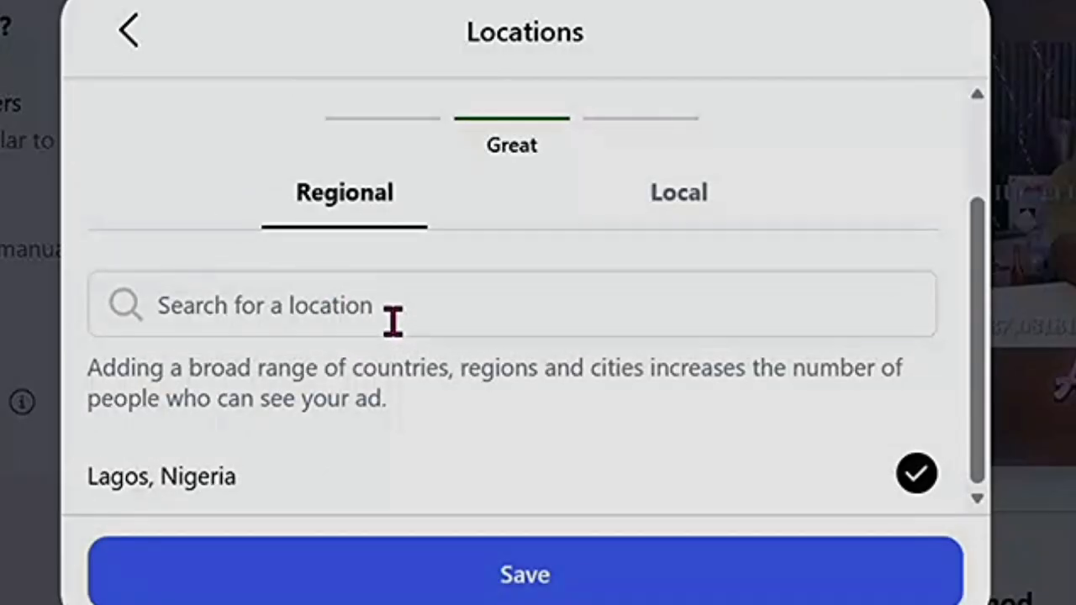
Add Ebute Ikorodu, Nigeria from a 'lagos' location search.
left_click(422, 304)
type("lagos")
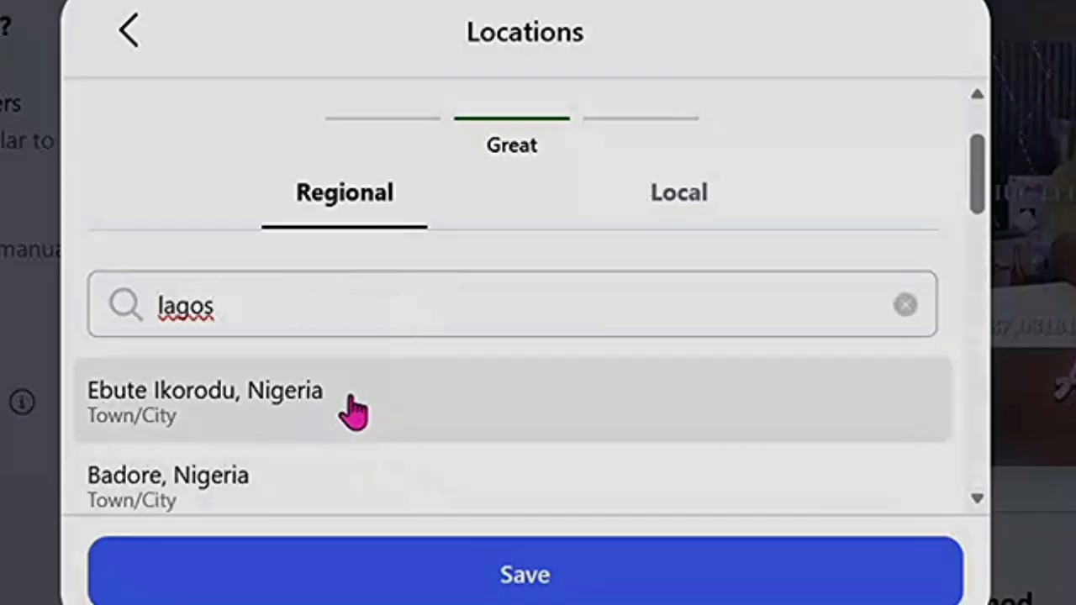
left_click(353, 409)
scroll(454, 402, "down", 1)
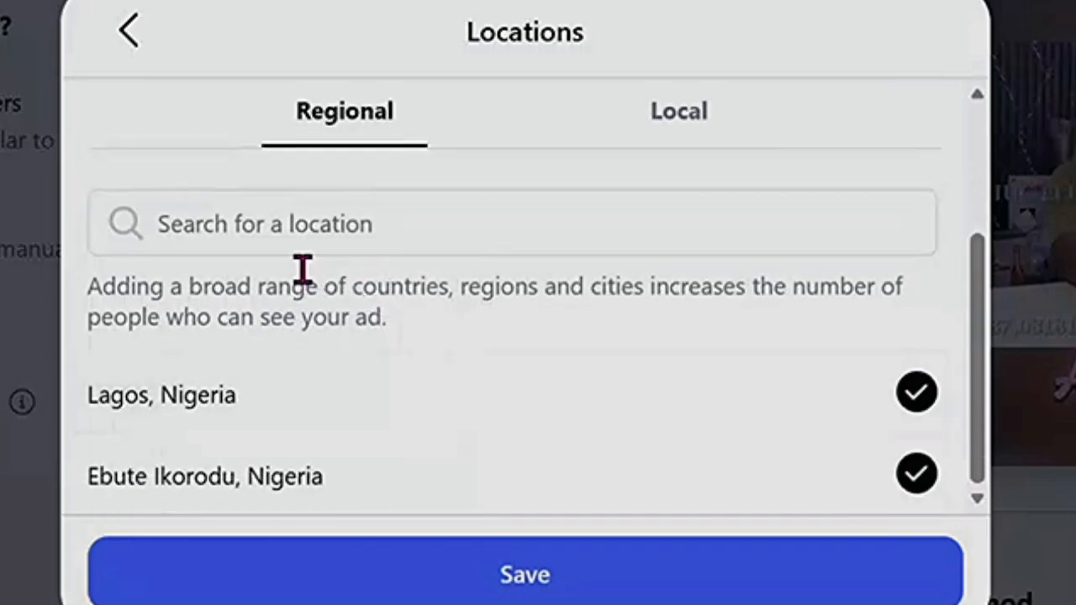
Search 'lekk' and add Lekki, Nigeria to the target locations.
left_click(290, 222)
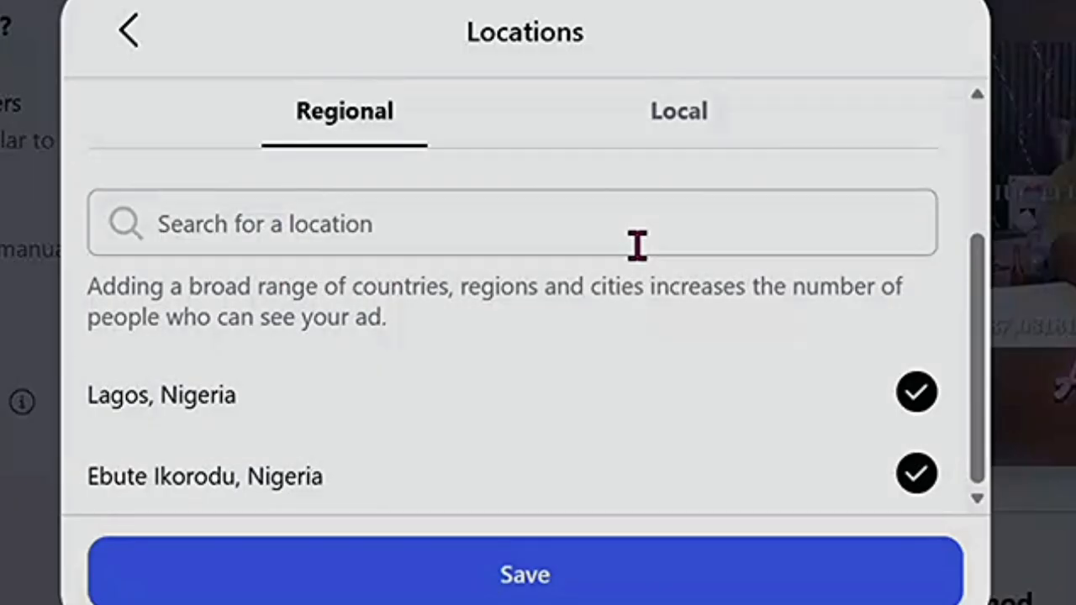
left_click(434, 237)
type("lekki")
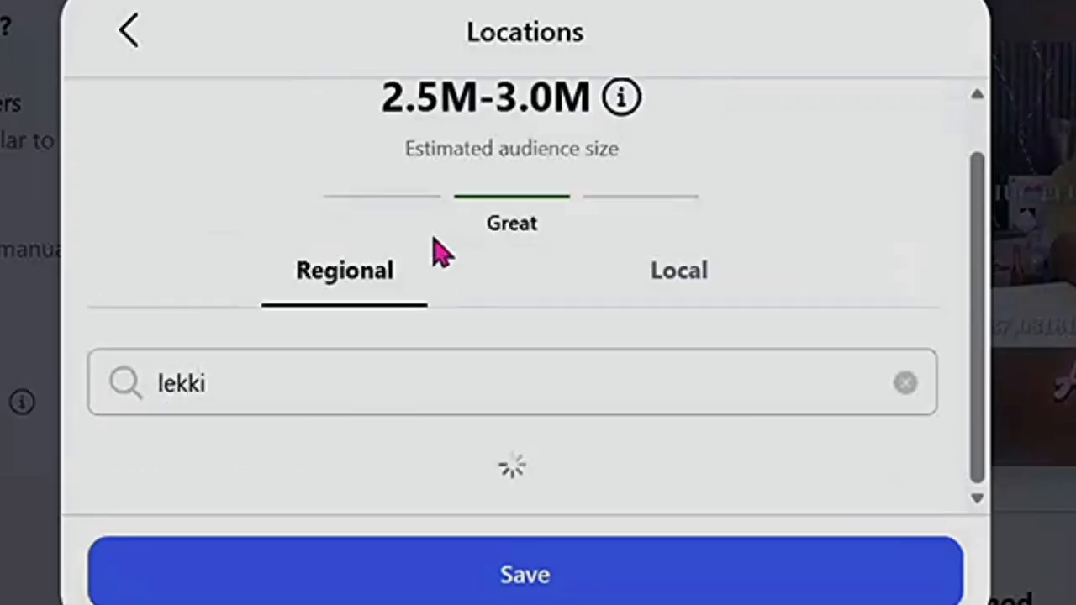
scroll(470, 324, "down", 1)
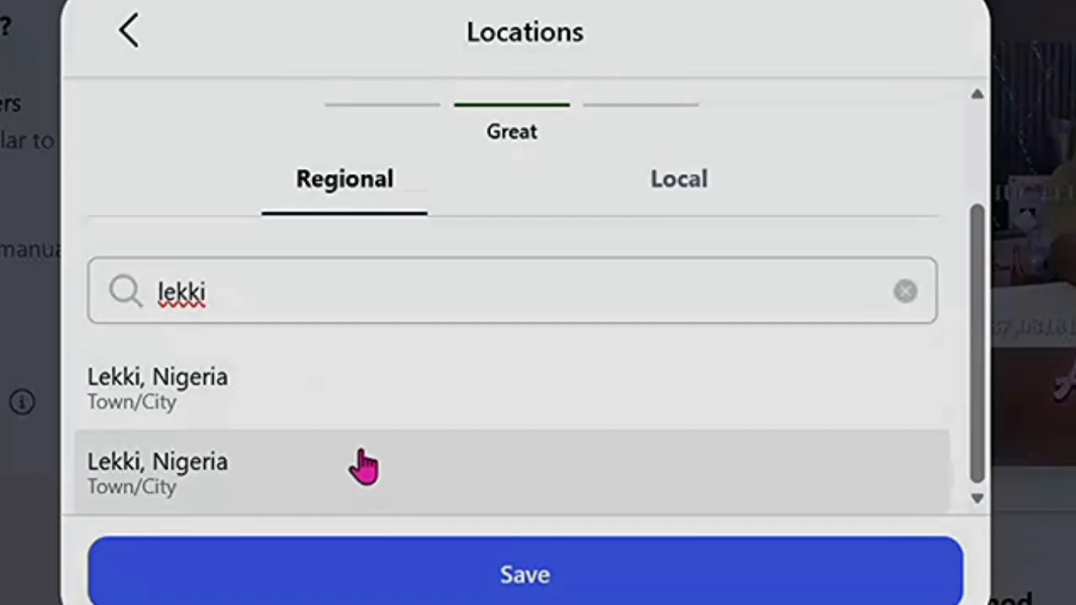
left_click(364, 467)
scroll(536, 389, "down", 2)
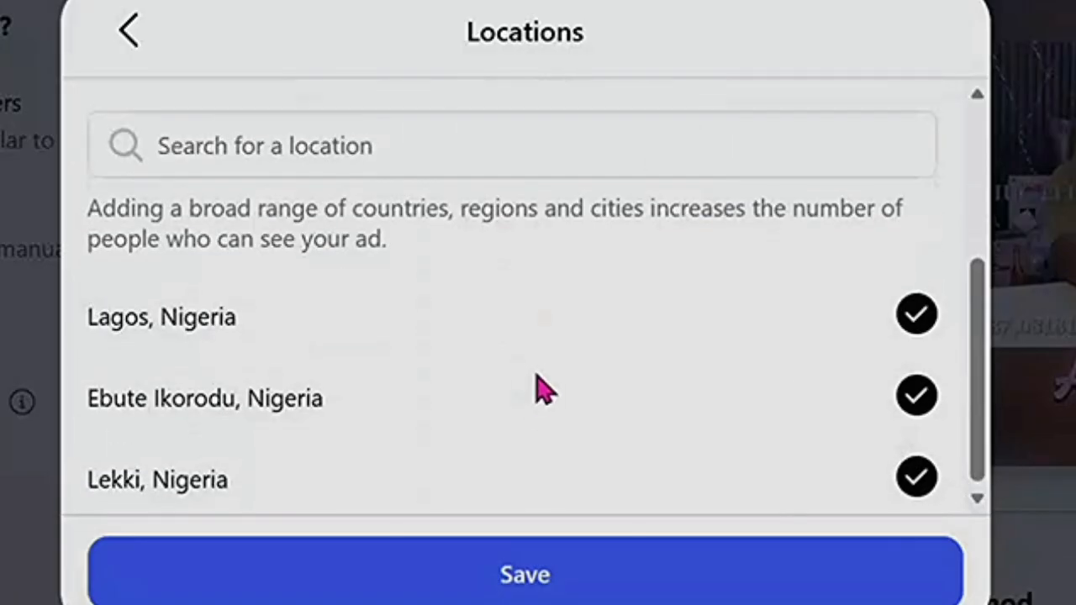
scroll(462, 416, "up", 4)
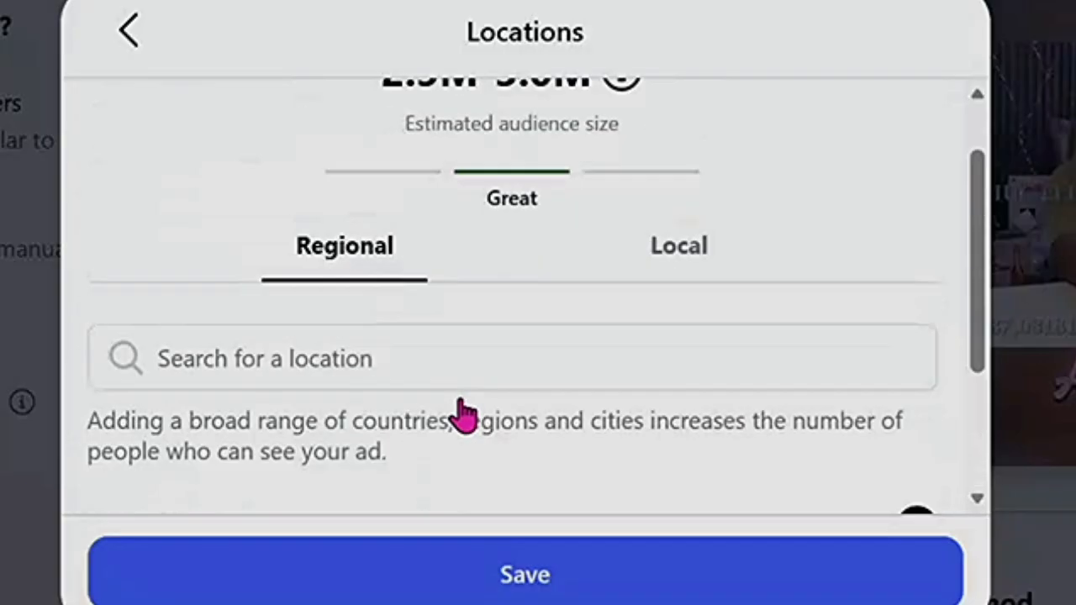
scroll(277, 408, "down", 2)
scroll(429, 410, "down", 2)
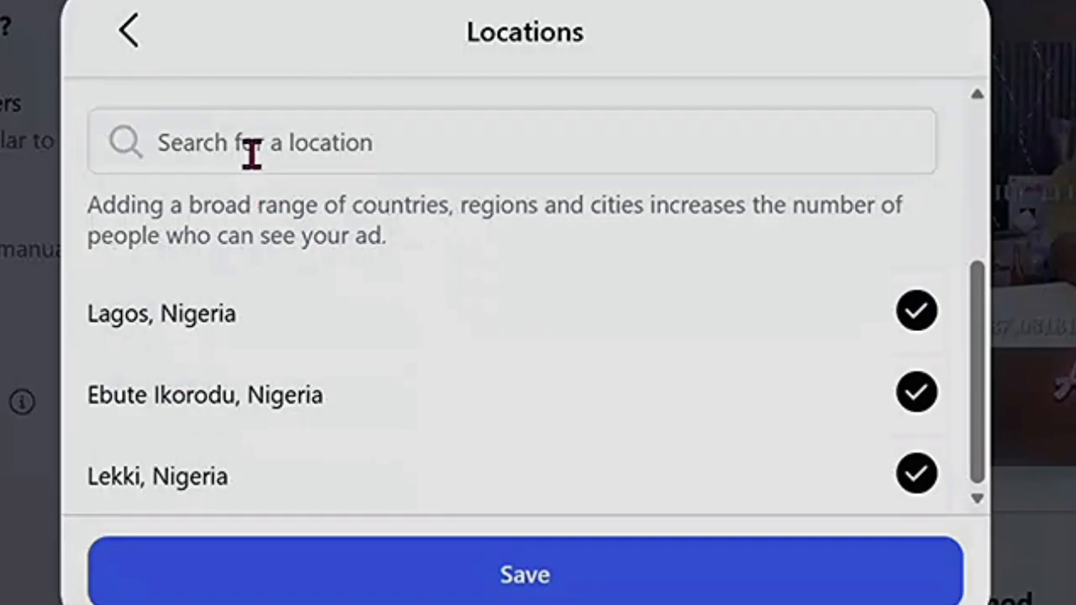
Clear the stray 'fc' search, then search 'ik' and add Ikeja, Nigeria.
left_click(287, 142)
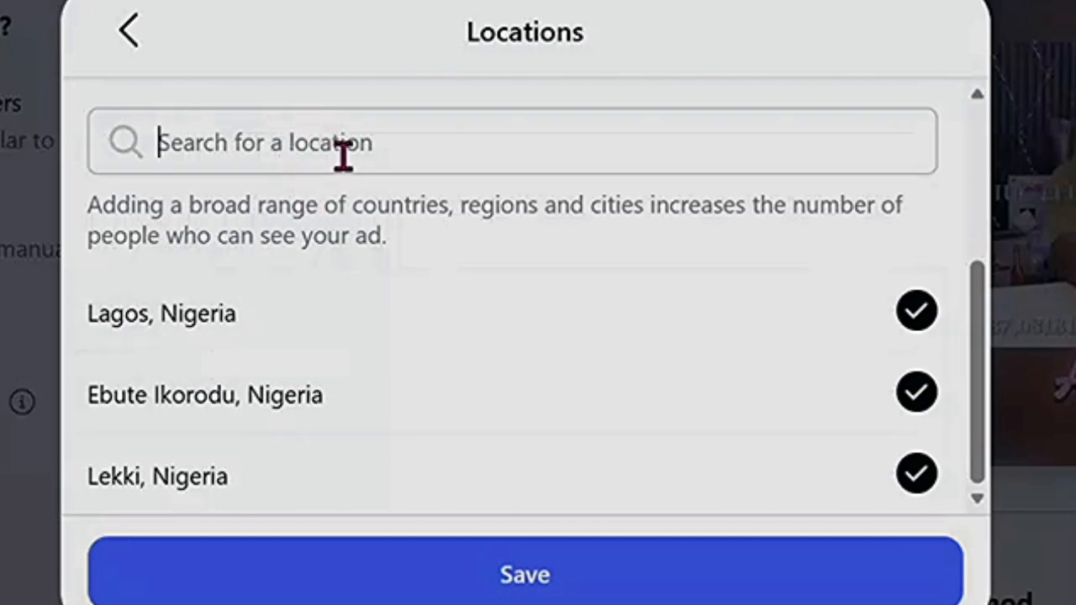
type("fct")
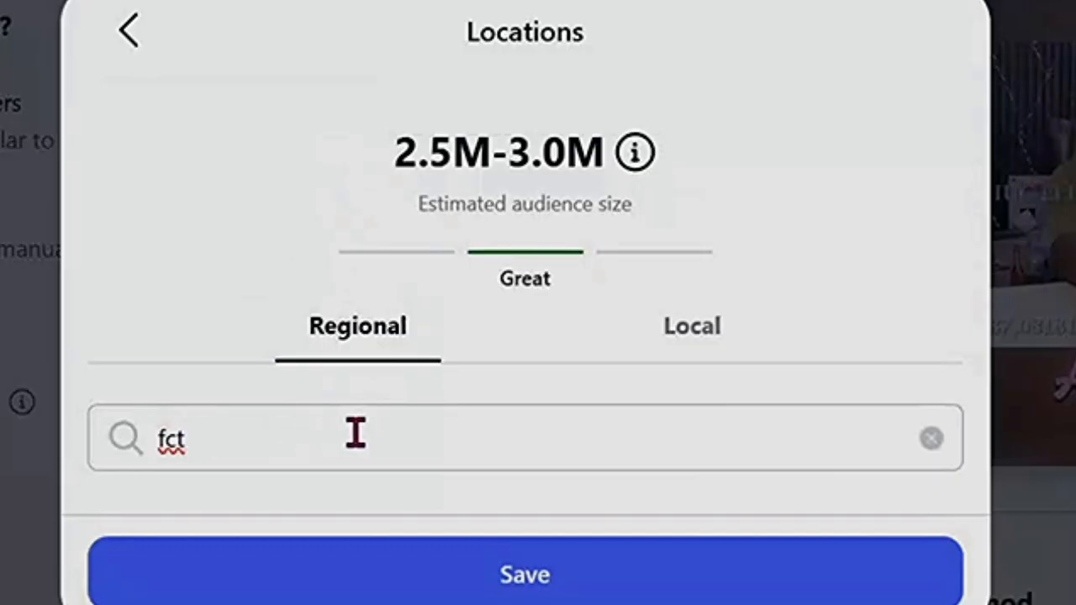
key("BackSpace")
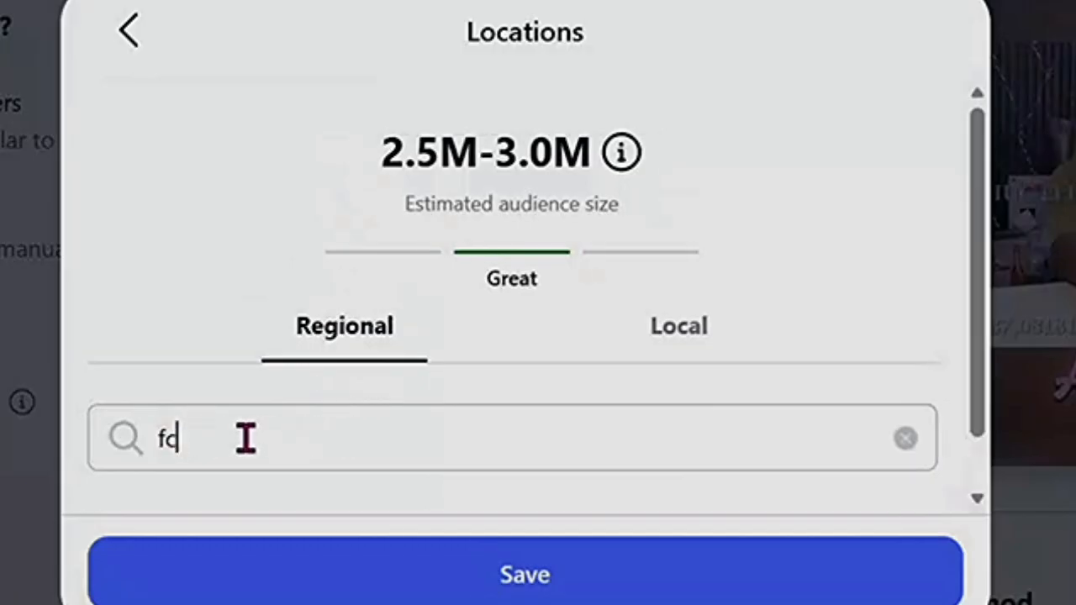
key("BackSpace")
scroll(245, 438, "down", 3)
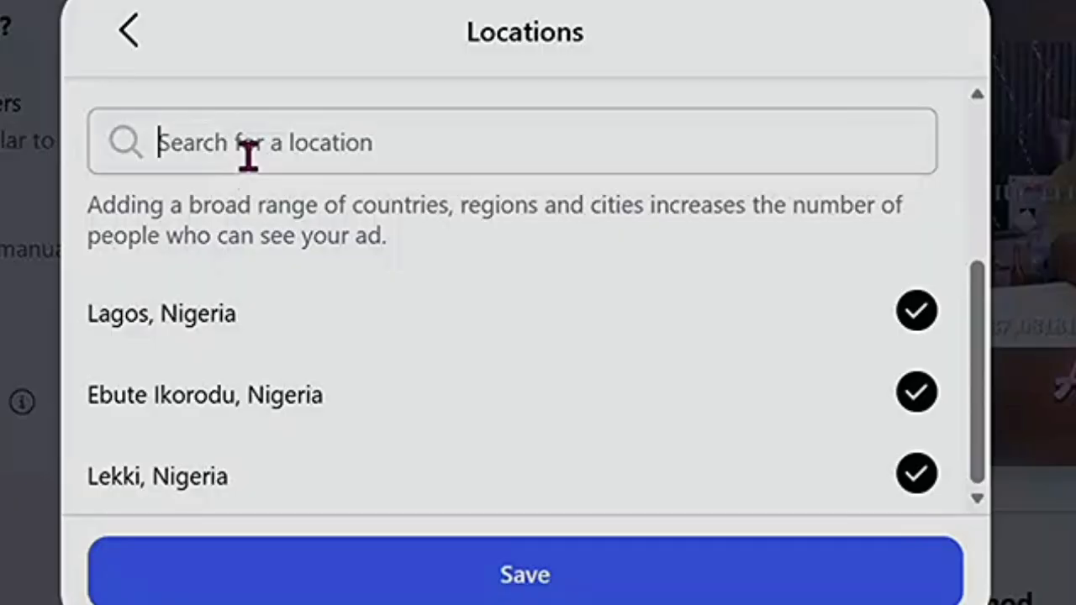
left_click(248, 153)
type("ikeja")
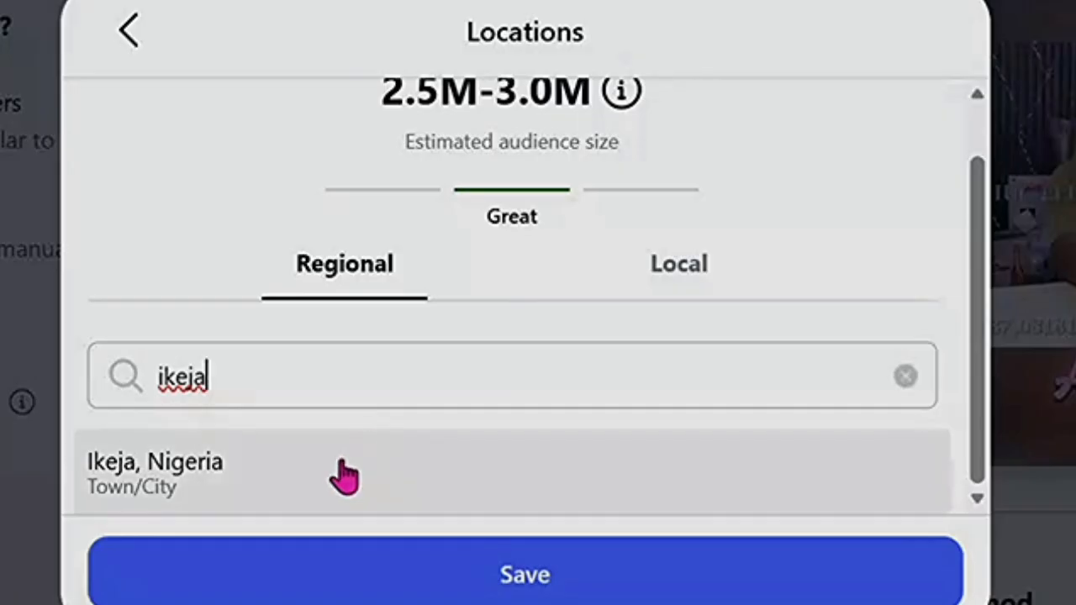
left_click(344, 476)
scroll(475, 378, "down", 3)
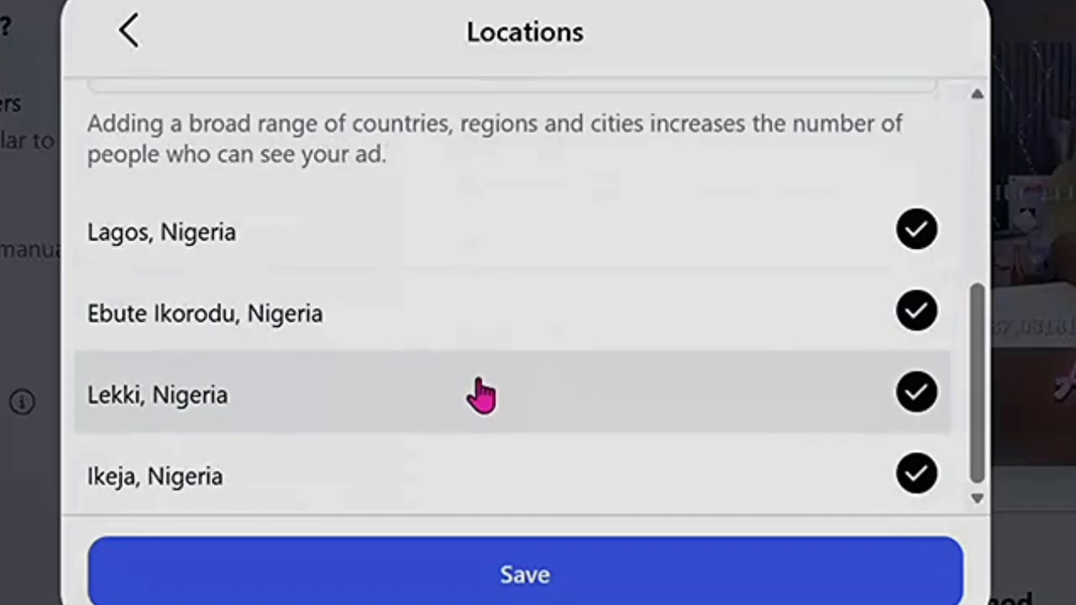
scroll(749, 386, "up", 5)
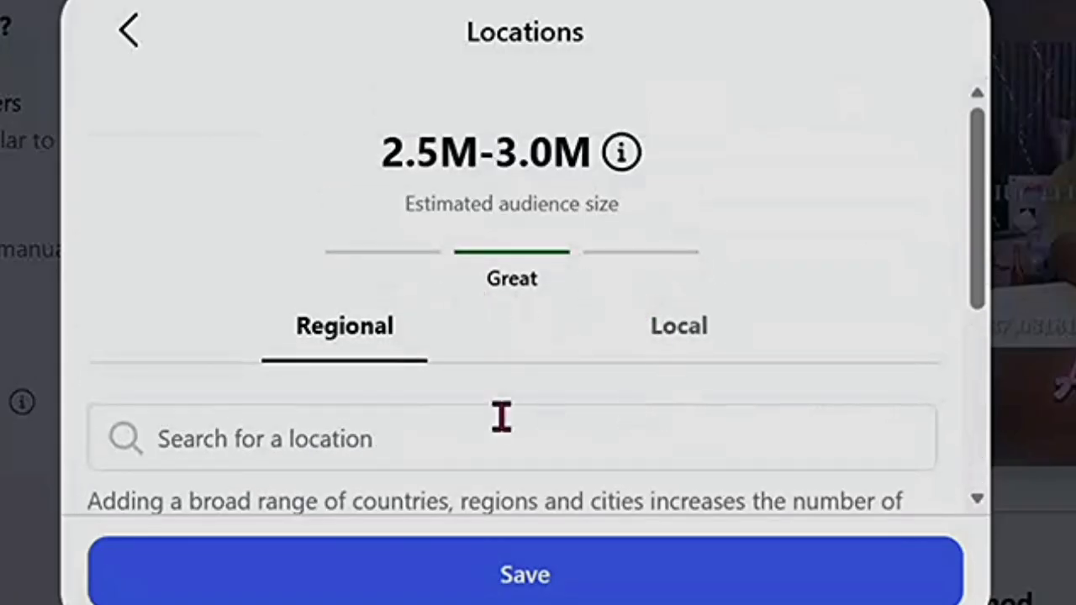
scroll(628, 329, "down", 5)
scroll(629, 339, "up", 5)
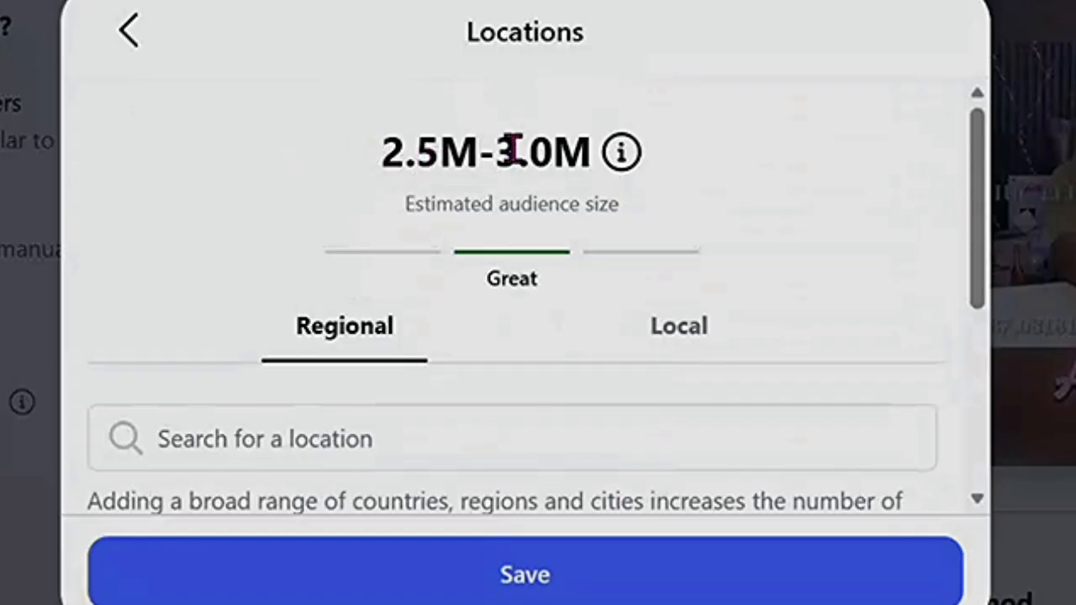
Review the 2.5M-3.0M audience size estimate for the four chosen locations.
left_click_drag(373, 161, 639, 173)
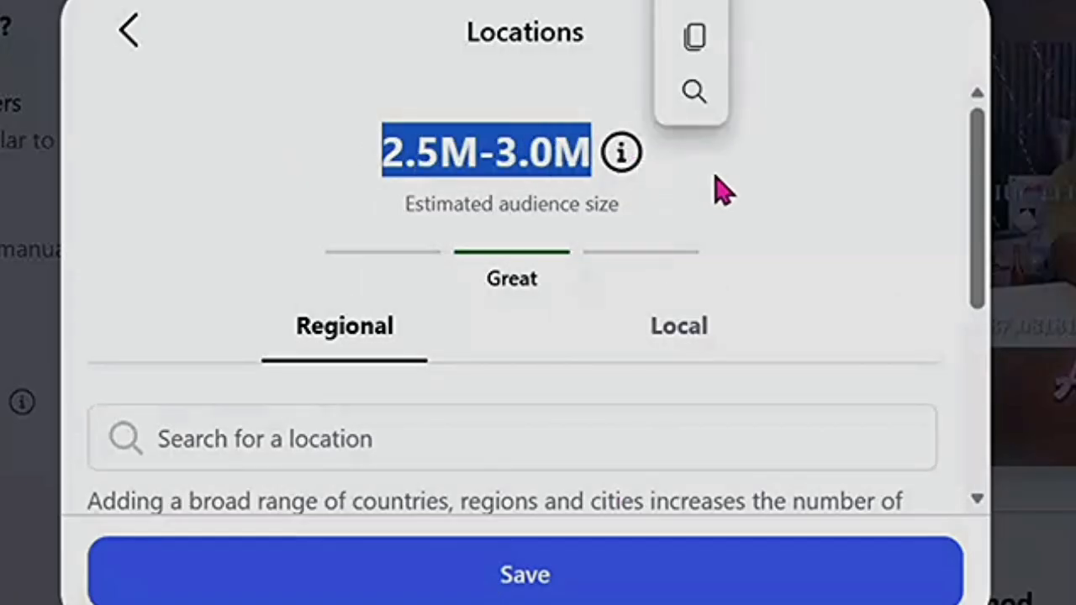
left_click(233, 166)
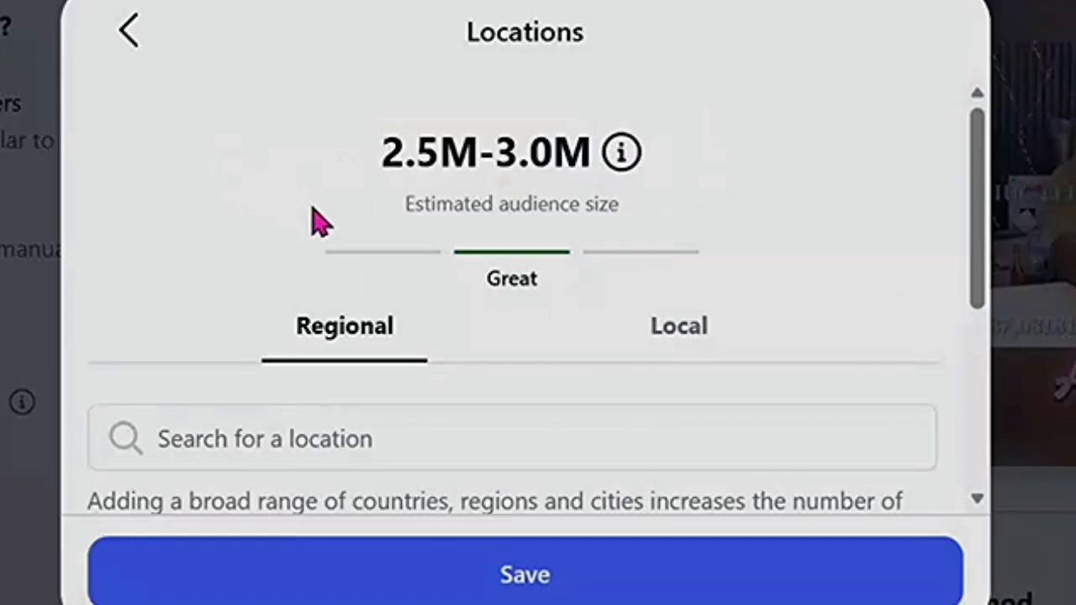
scroll(396, 277, "down", 5)
scroll(278, 282, "up", 2)
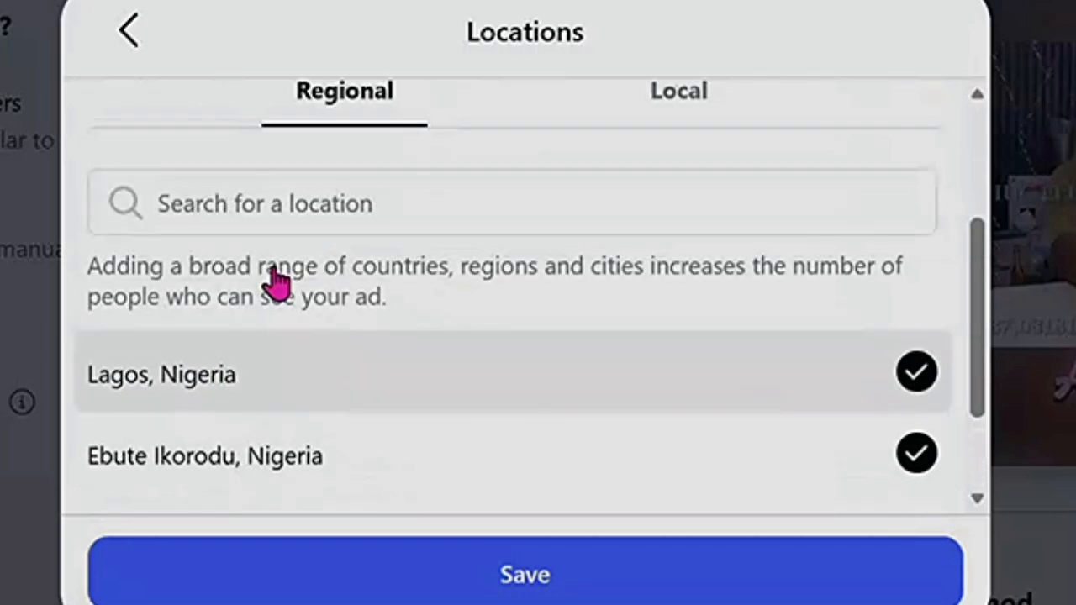
scroll(277, 284, "up", 1)
left_click(269, 226)
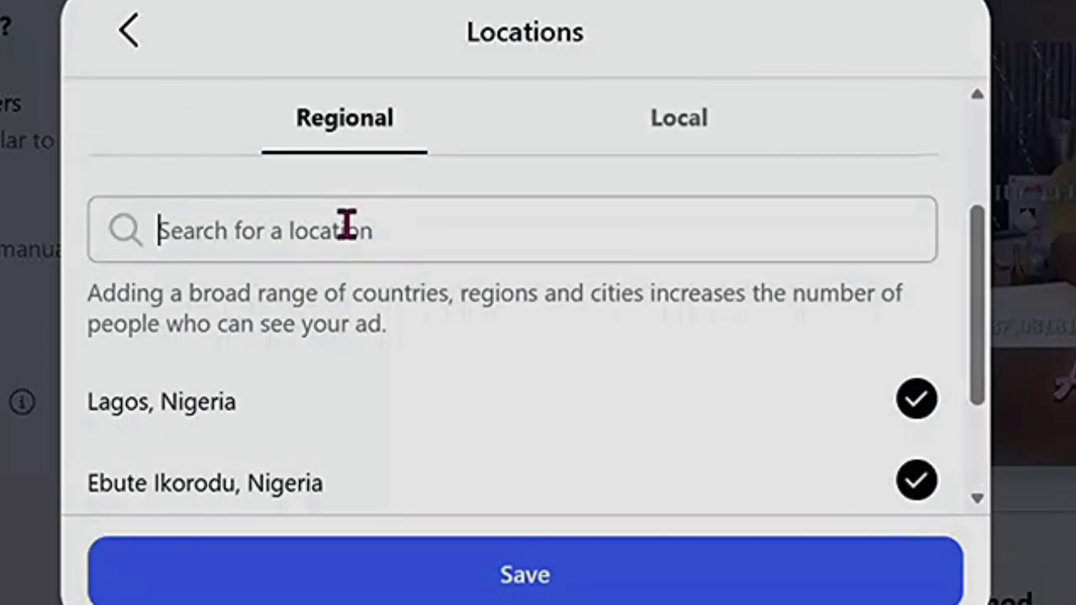
scroll(497, 235, "down", 3)
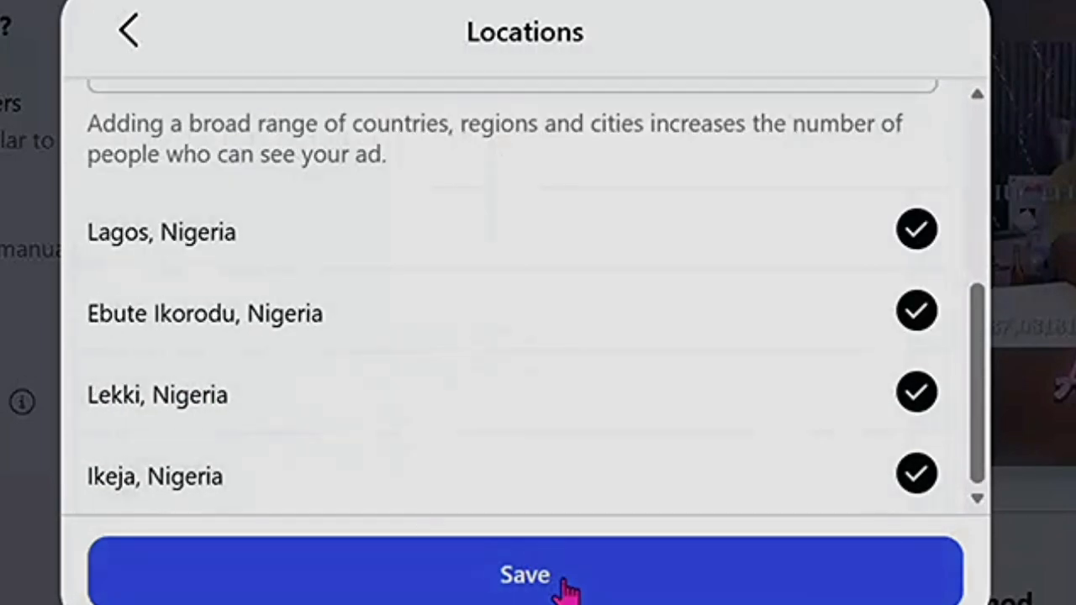
Save the four locations, then save the IUC Electrical audience with minimum age 25.
left_click(558, 570)
scroll(589, 303, "down", 5)
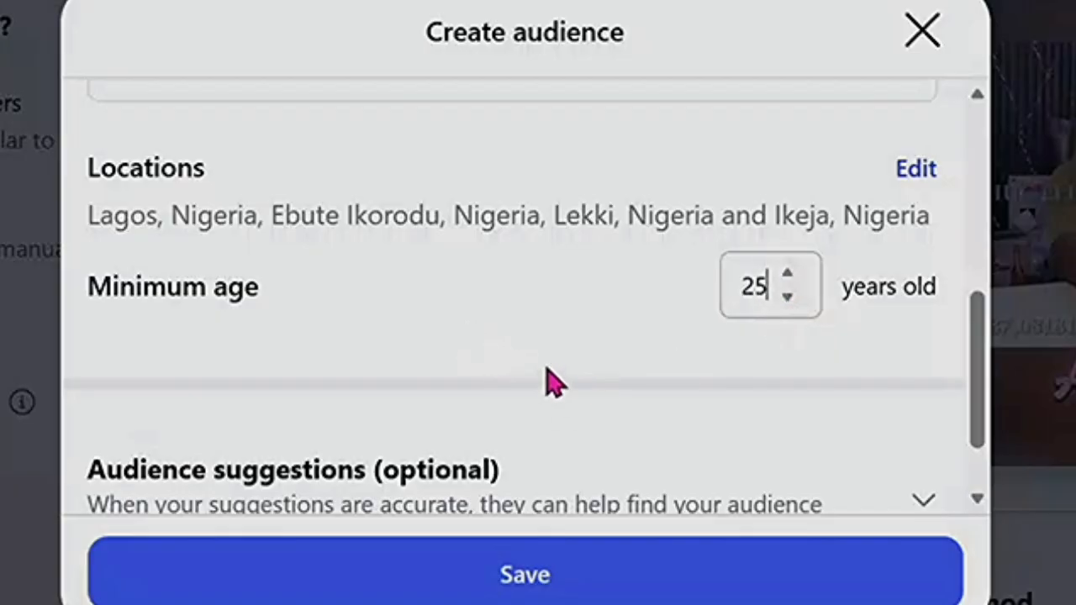
scroll(554, 383, "up", 5)
scroll(514, 201, "down", 5)
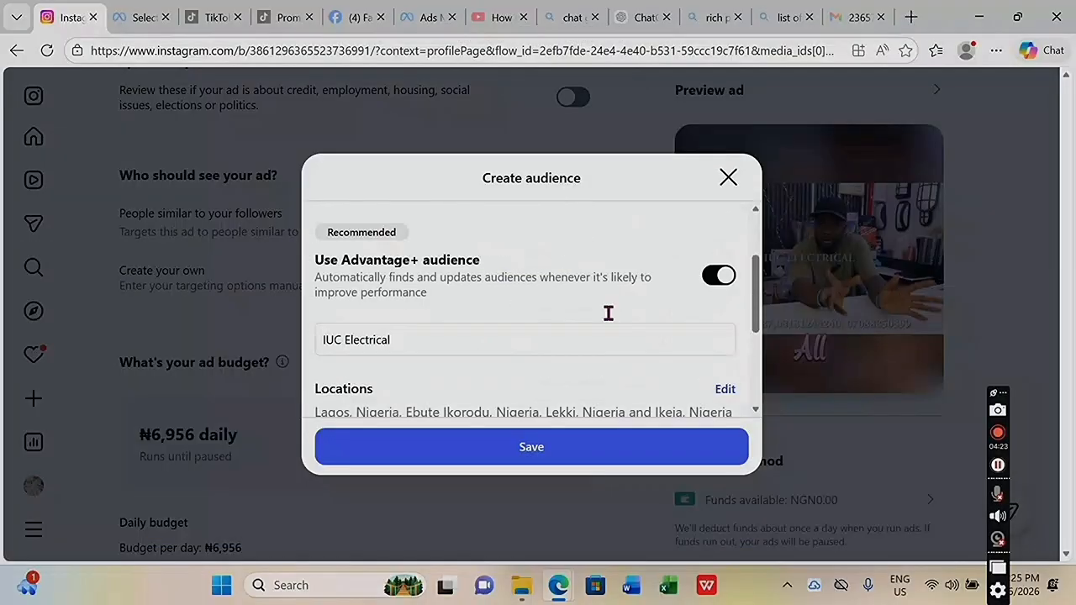
left_click(697, 599)
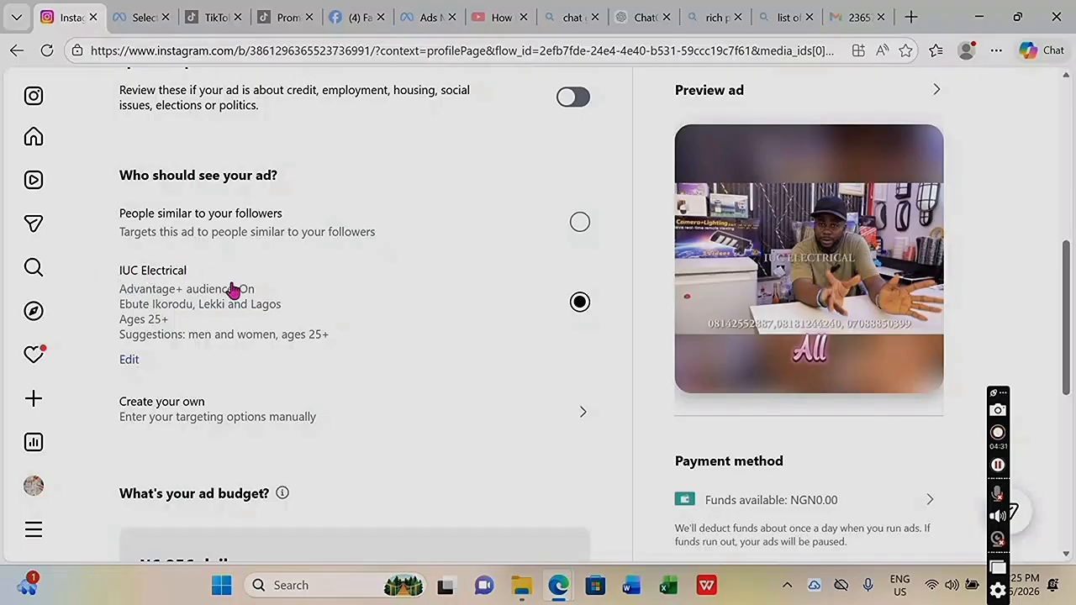
Drag the daily budget down to ₦2,783 and check the ₦2,991.73 daily payment total.
scroll(347, 335, "down", 1)
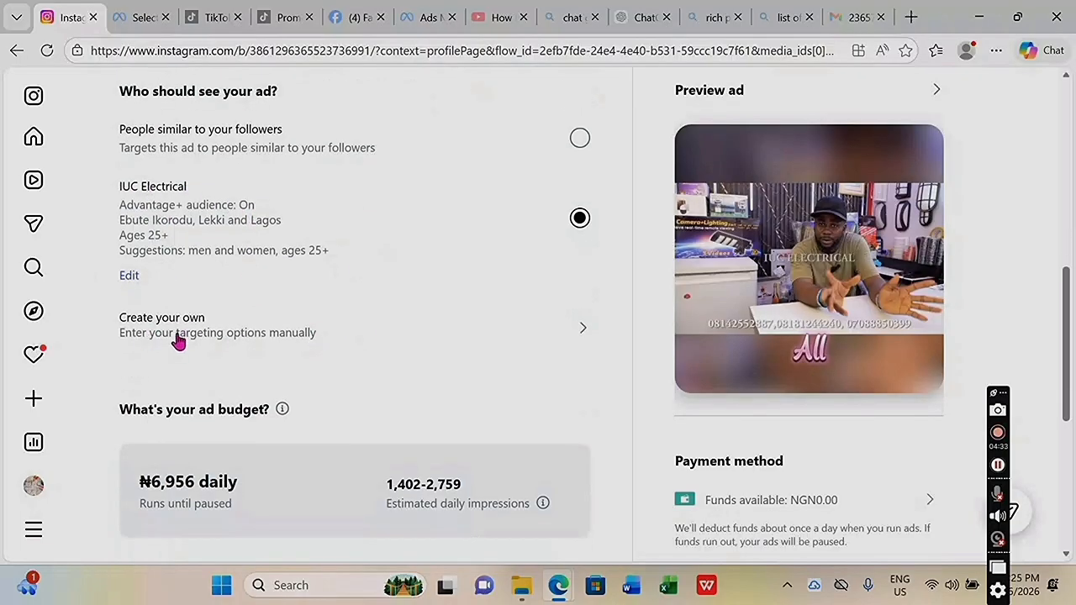
scroll(332, 351, "down", 2)
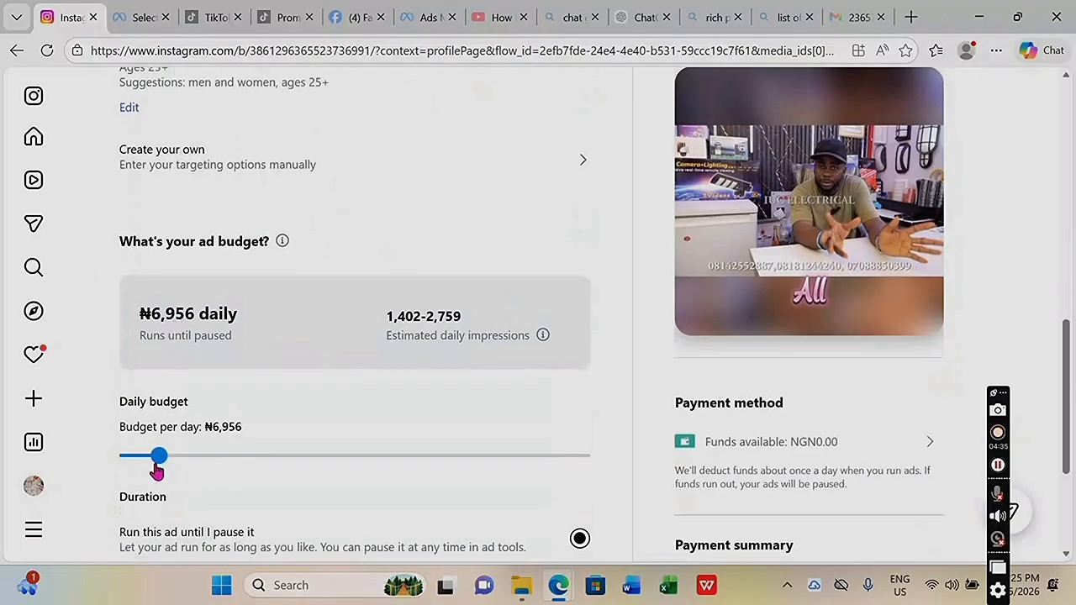
left_click_drag(160, 458, 125, 458)
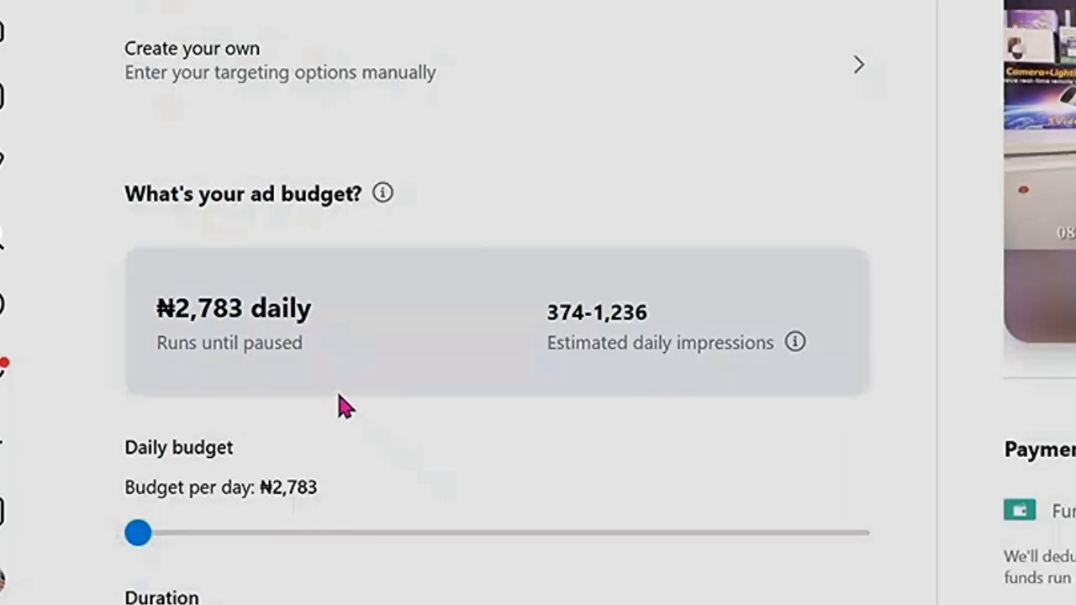
scroll(521, 412, "down", 3)
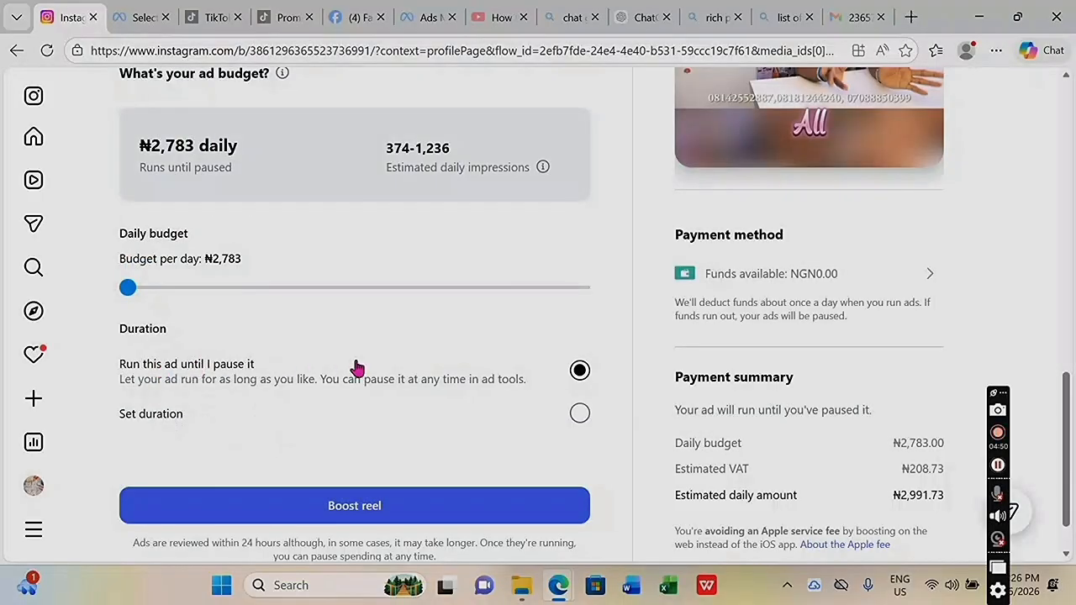
scroll(546, 412, "down", 1)
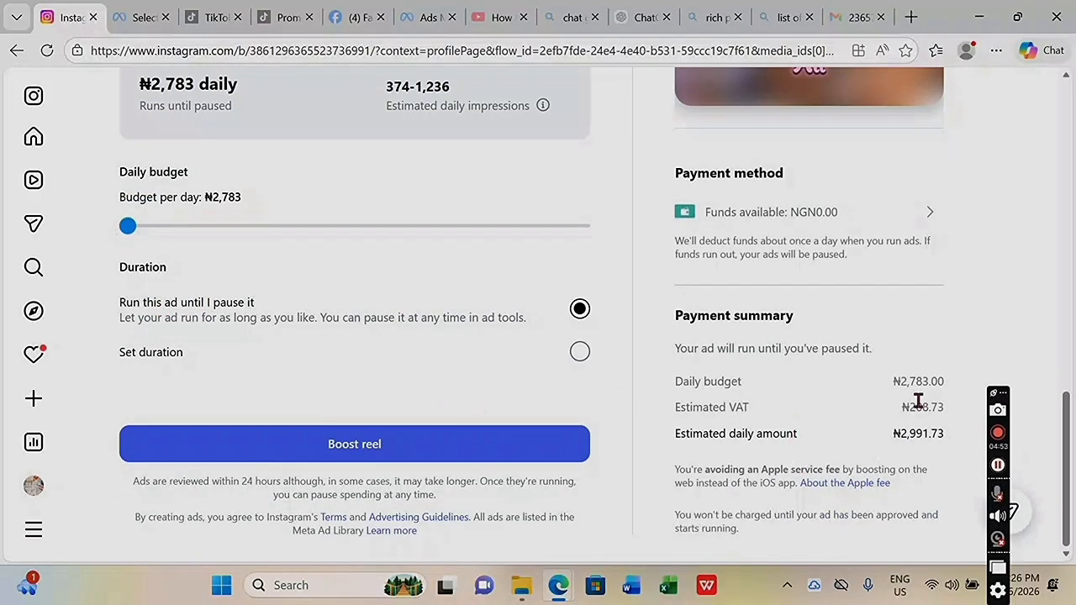
left_click_drag(943, 380, 937, 354)
left_click(877, 383)
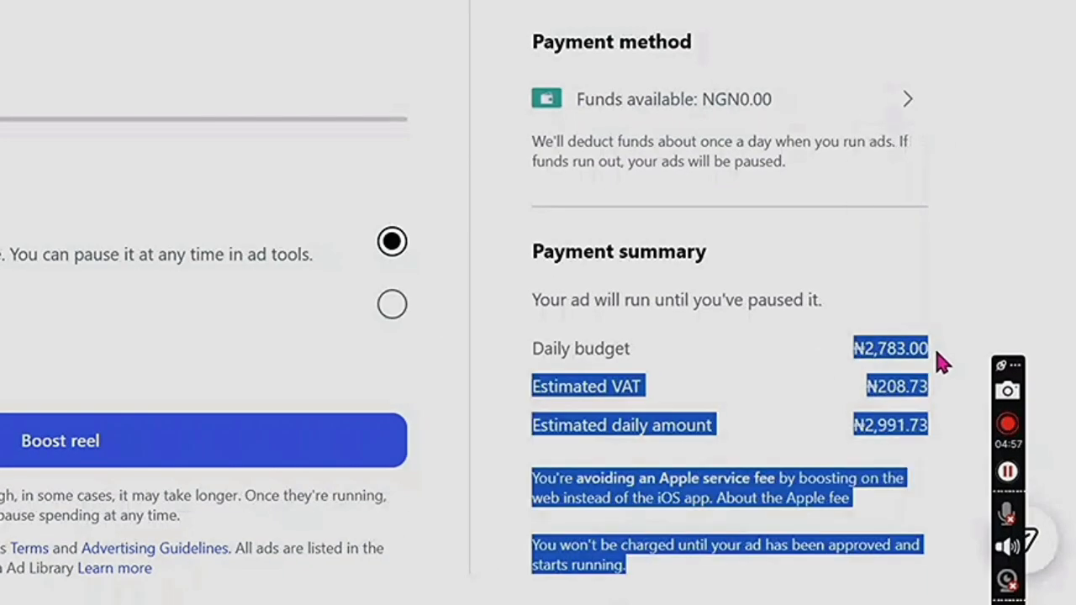
left_click(936, 345)
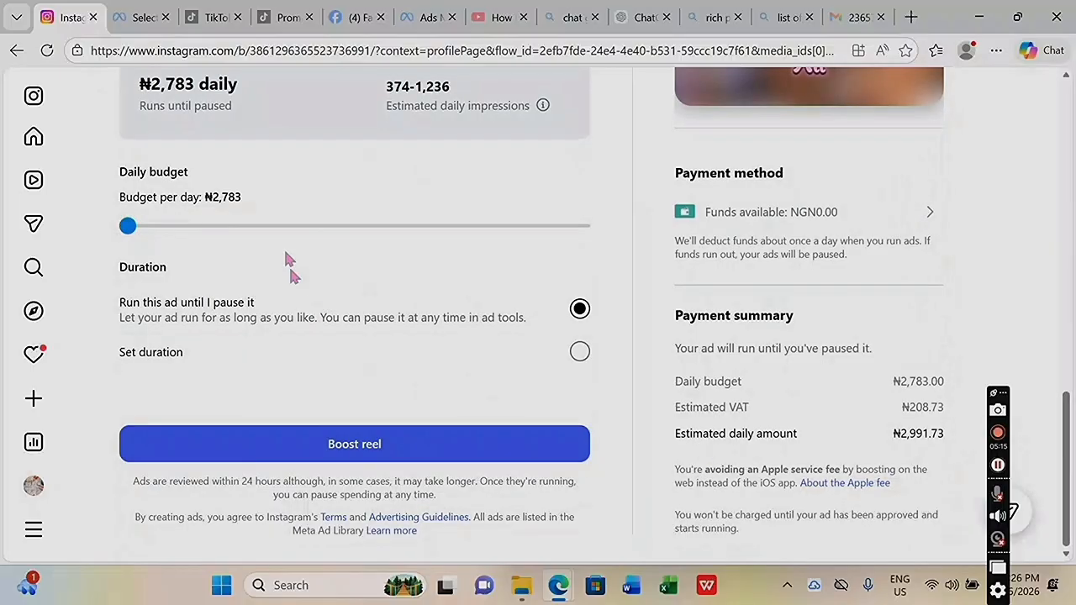
scroll(303, 286, "up", 2)
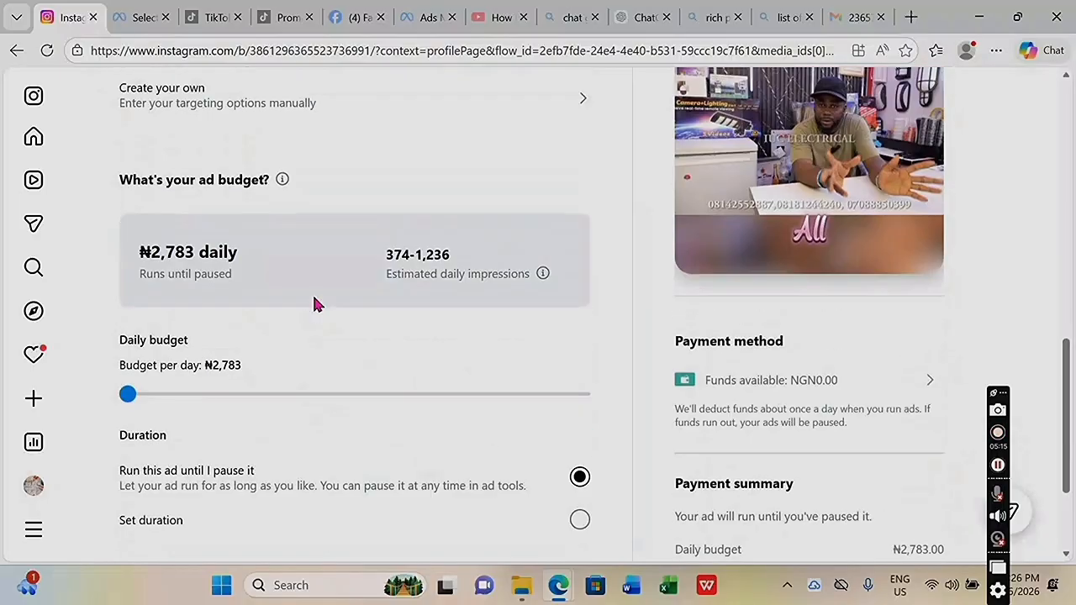
scroll(370, 378, "down", 2)
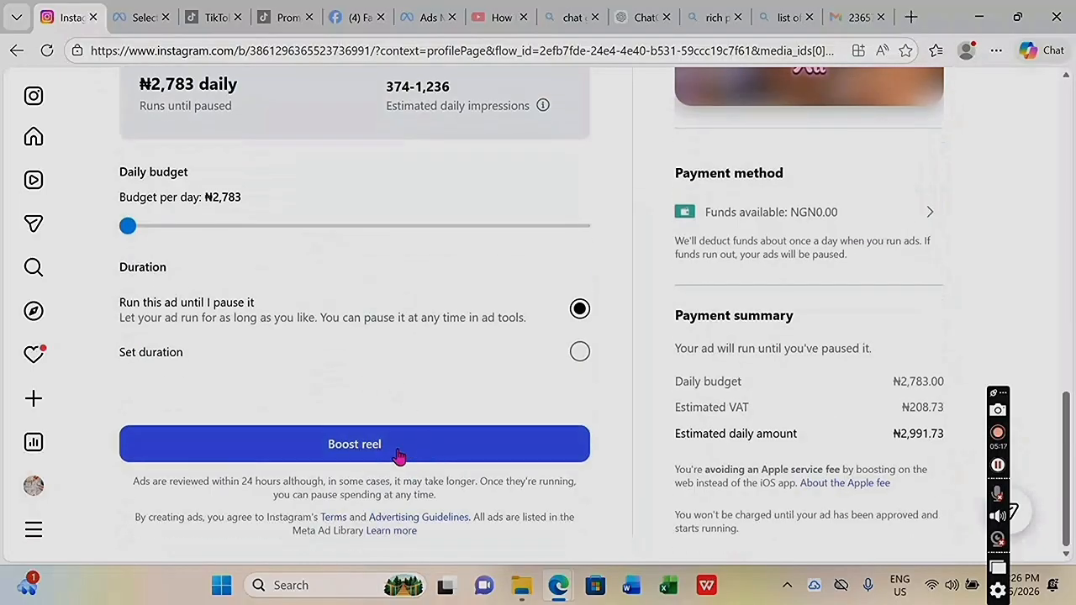
Accept the non-discrimination policy on Boost reel and submit the boost again.
left_click(400, 454)
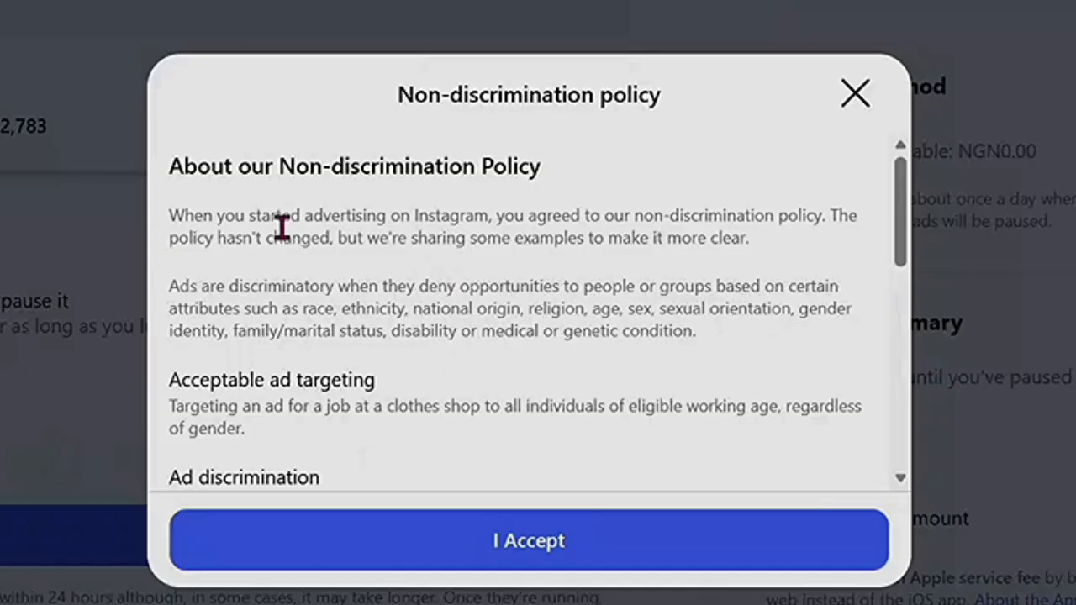
scroll(623, 199, "down", 10)
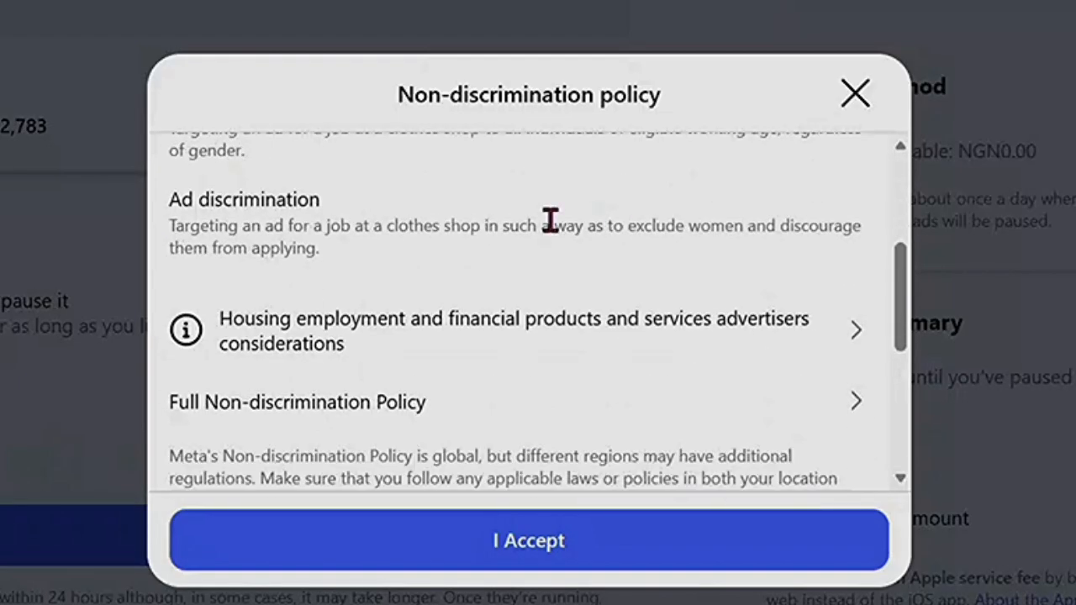
scroll(542, 309, "down", 2)
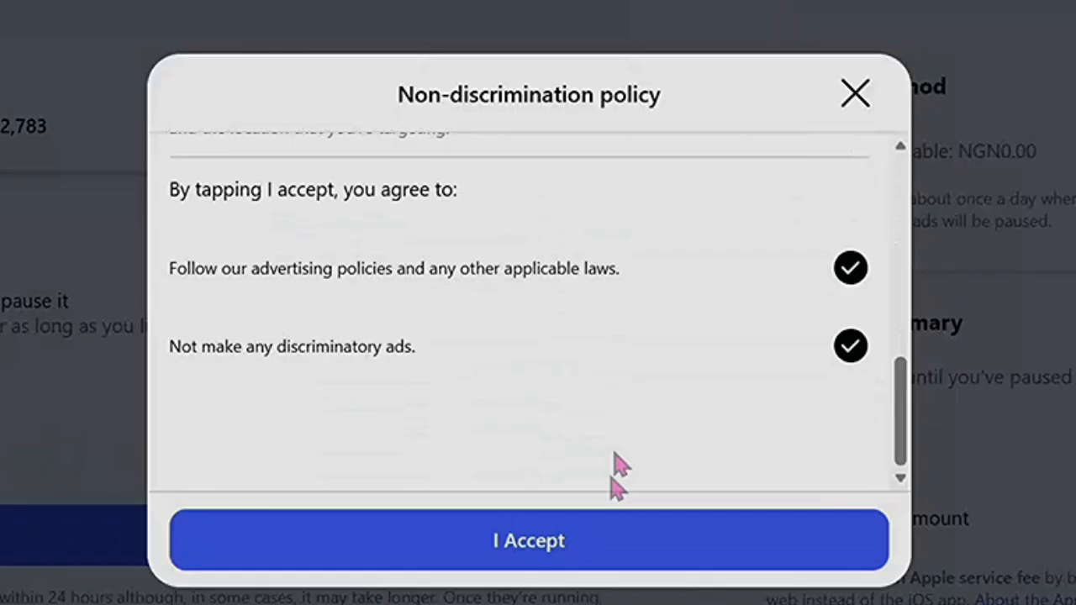
left_click(620, 555)
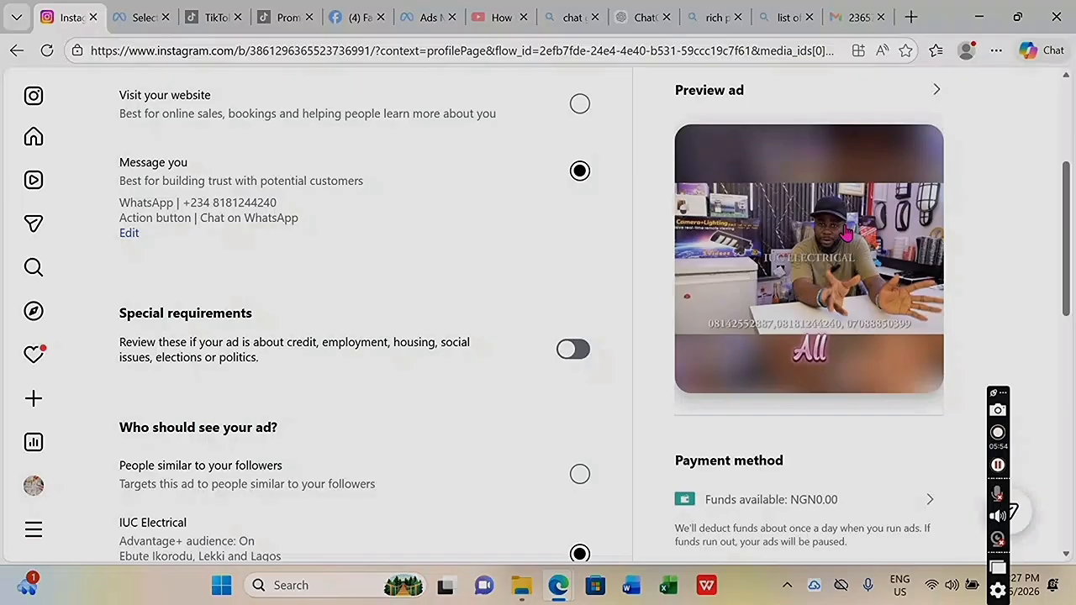
scroll(799, 427, "down", 9)
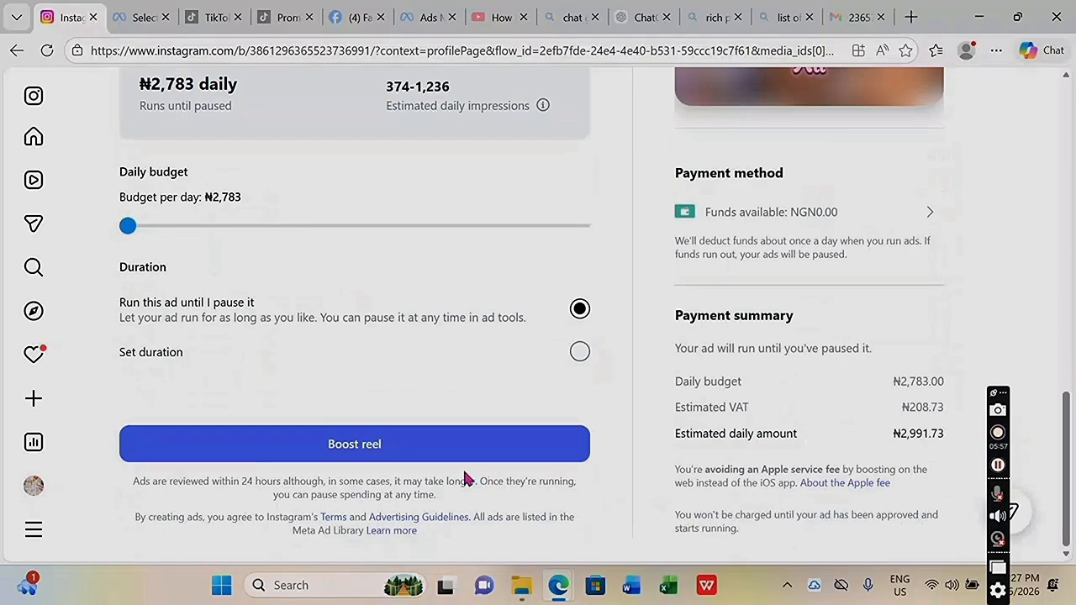
left_click(376, 454)
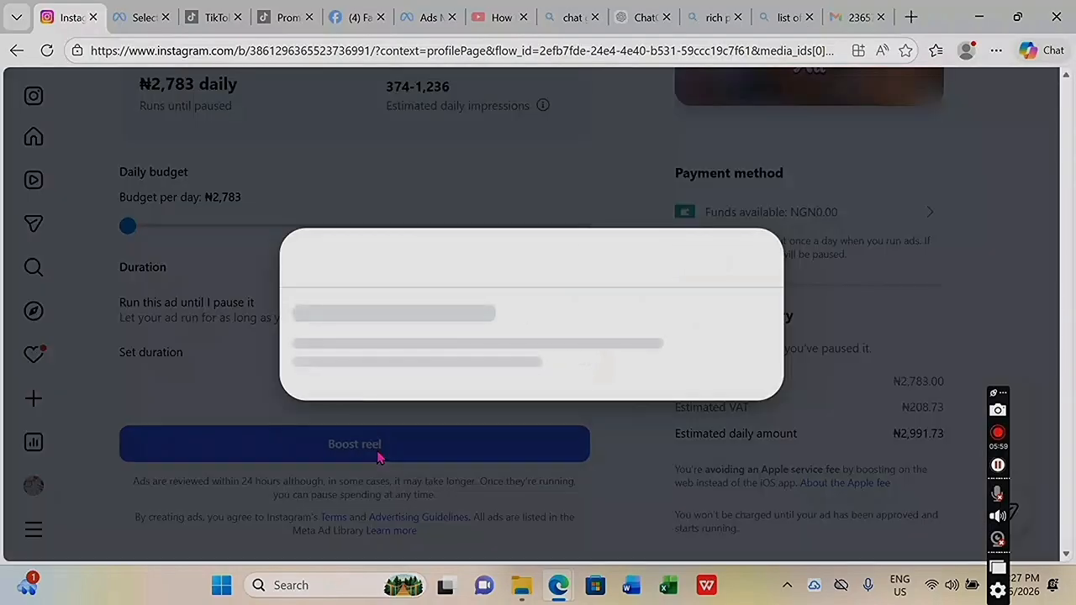